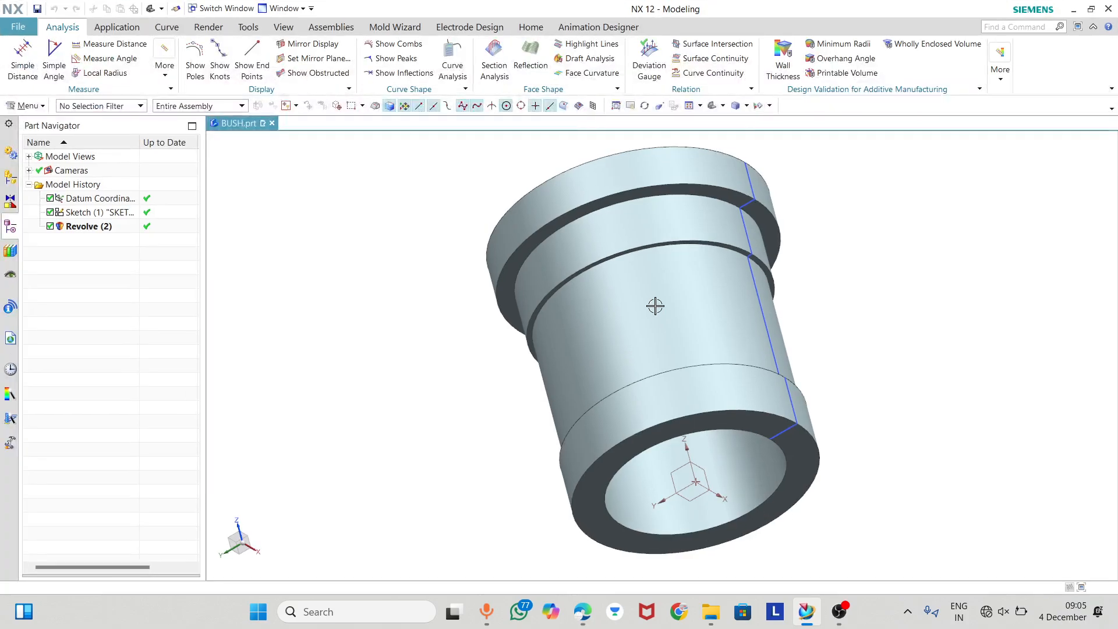
# - Create a new millimetre Model file named 2bush.prt in the FOOT STEAP BEARING folder and change its view background to white
pyautogui.moveTo(654, 304); pyautogui.dragTo(449, 357, button='middle')
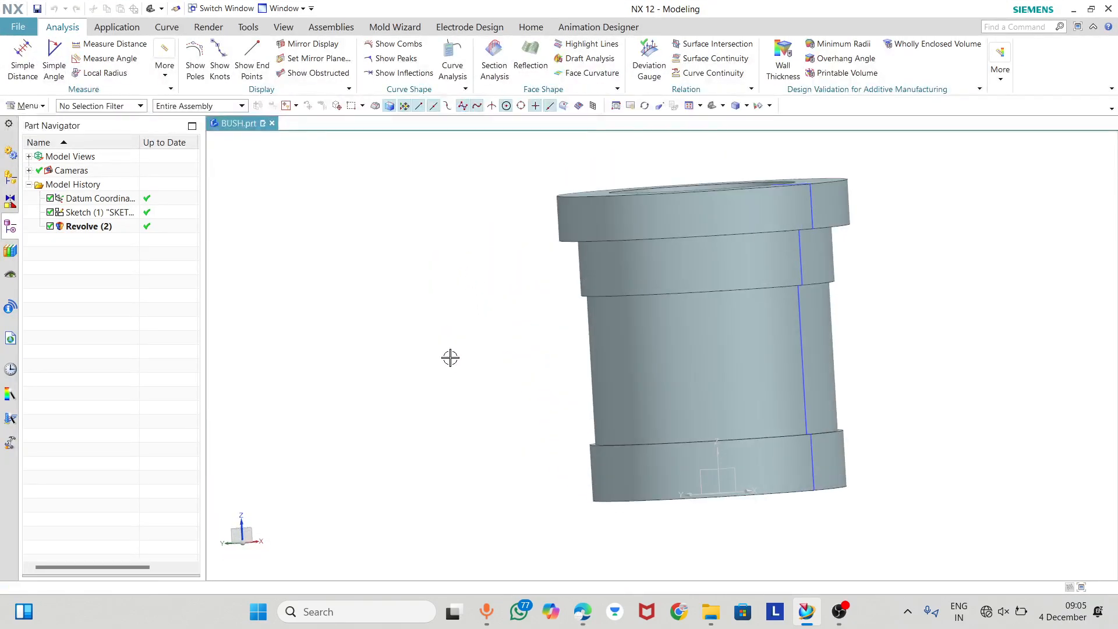
pyautogui.click(18, 28)
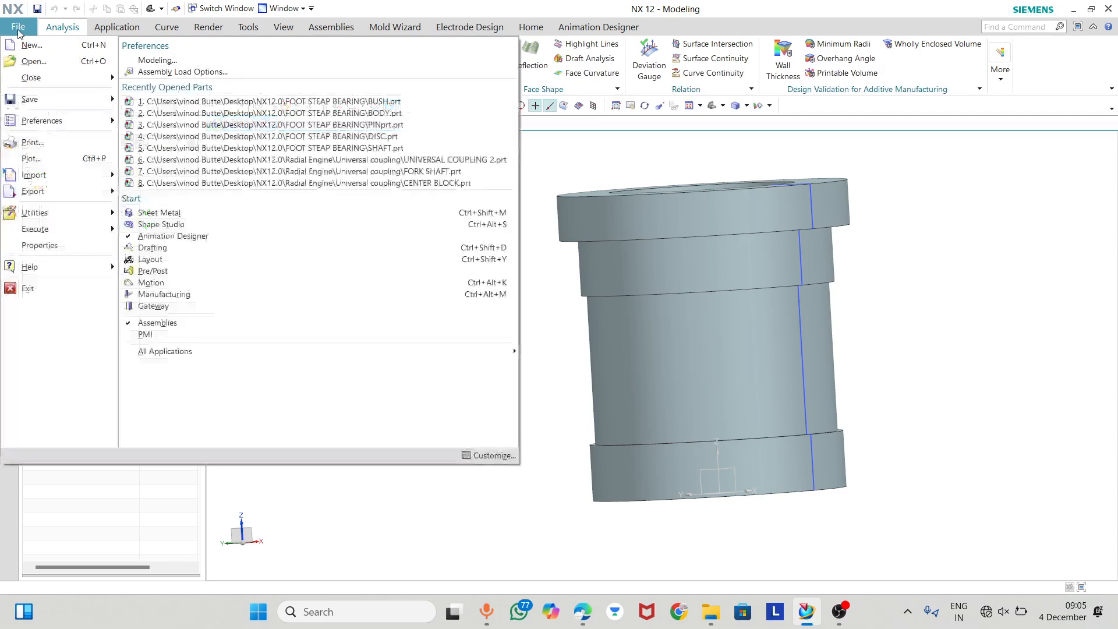
pyautogui.click(28, 60)
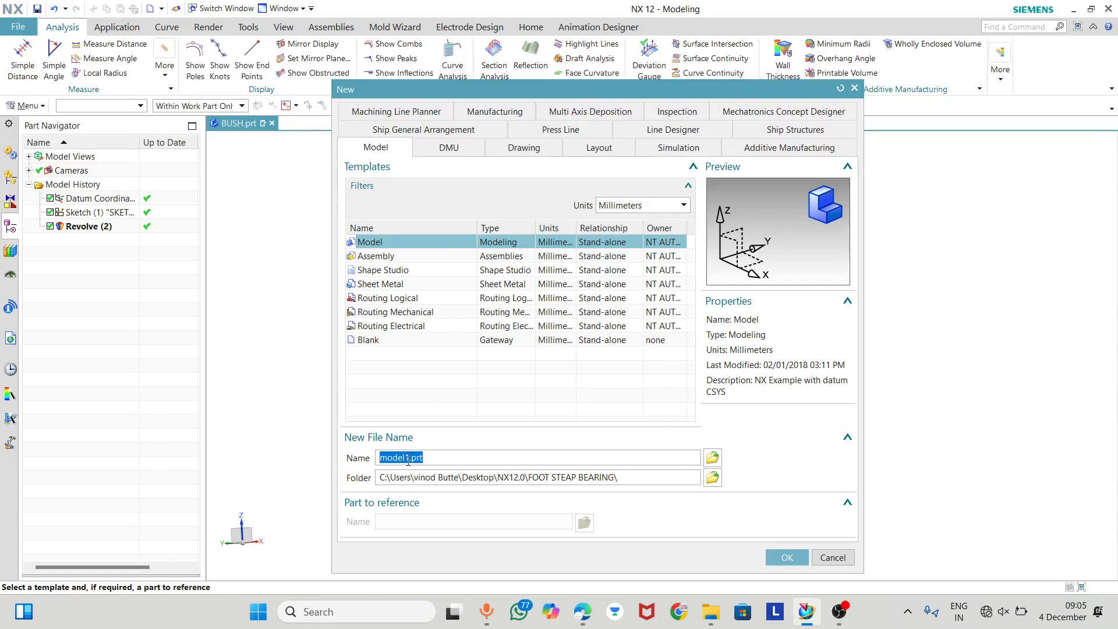
pyautogui.moveTo(411, 459); pyautogui.dragTo(378, 465)
pyautogui.write('b')
pyautogui.write('2')
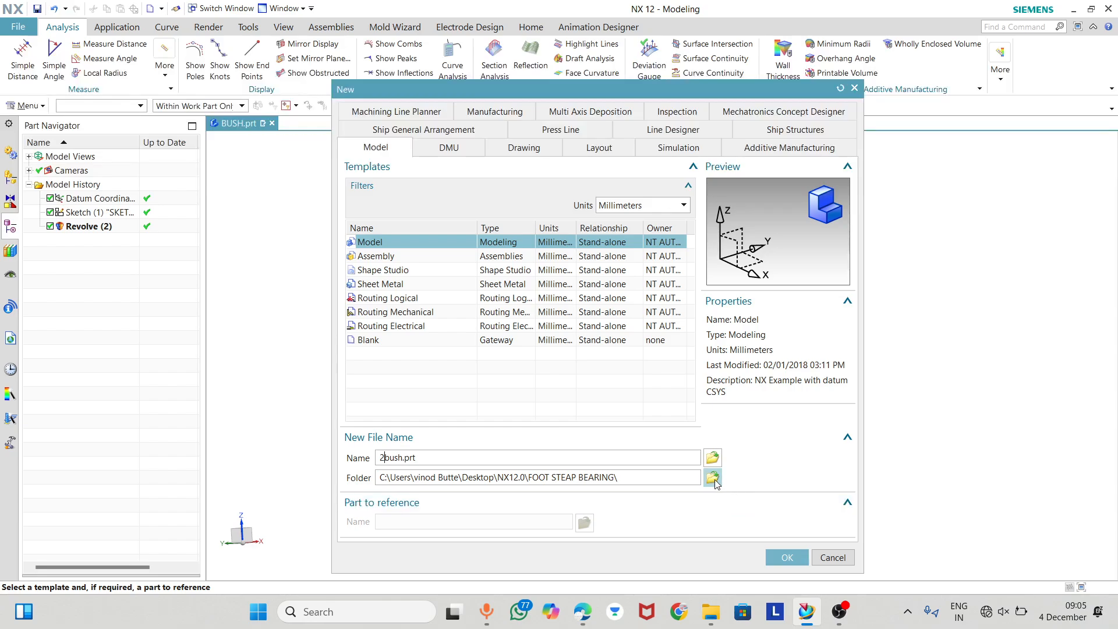
pyautogui.click(787, 558)
pyautogui.rightClick(476, 234)
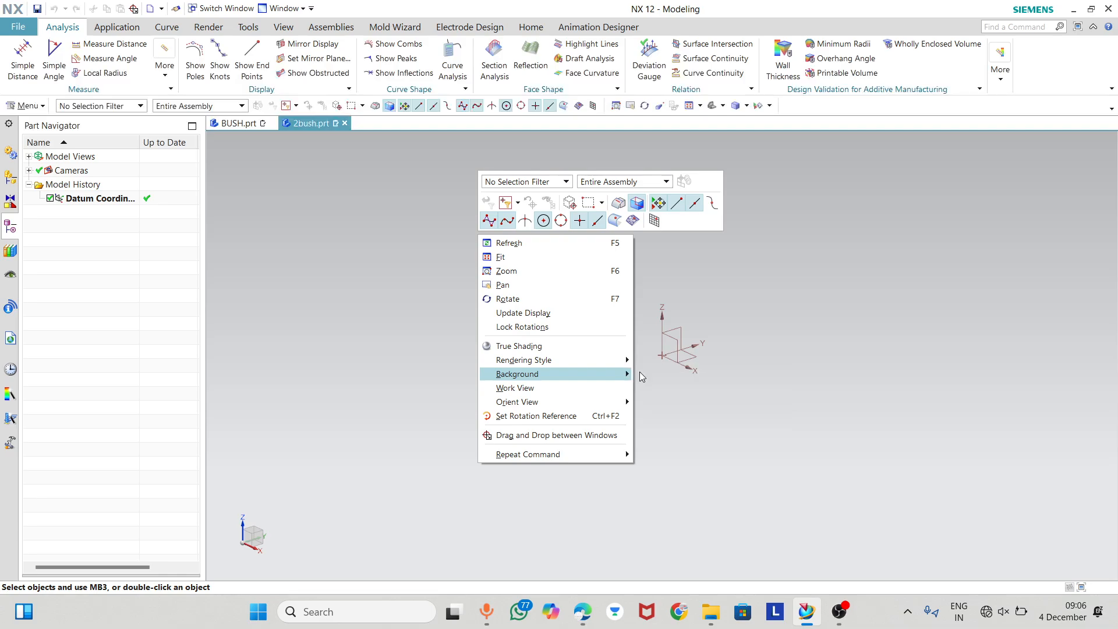
pyautogui.click(642, 377)
# - Start a new sketch on the YZ plane of the datum coordinate system
pyautogui.click(531, 27)
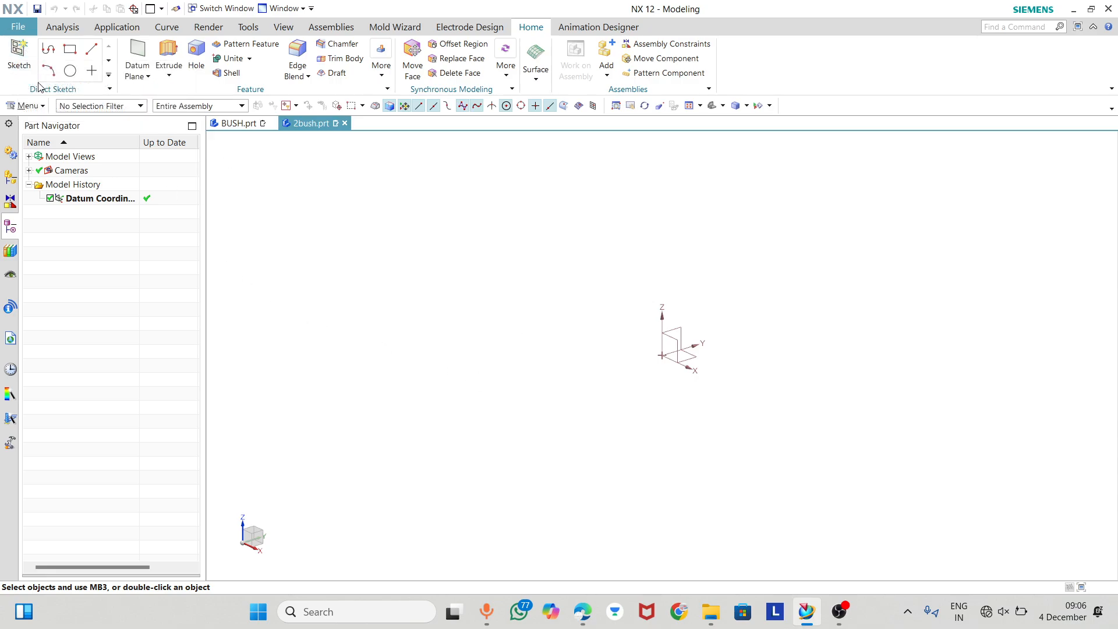
pyautogui.click(13, 56)
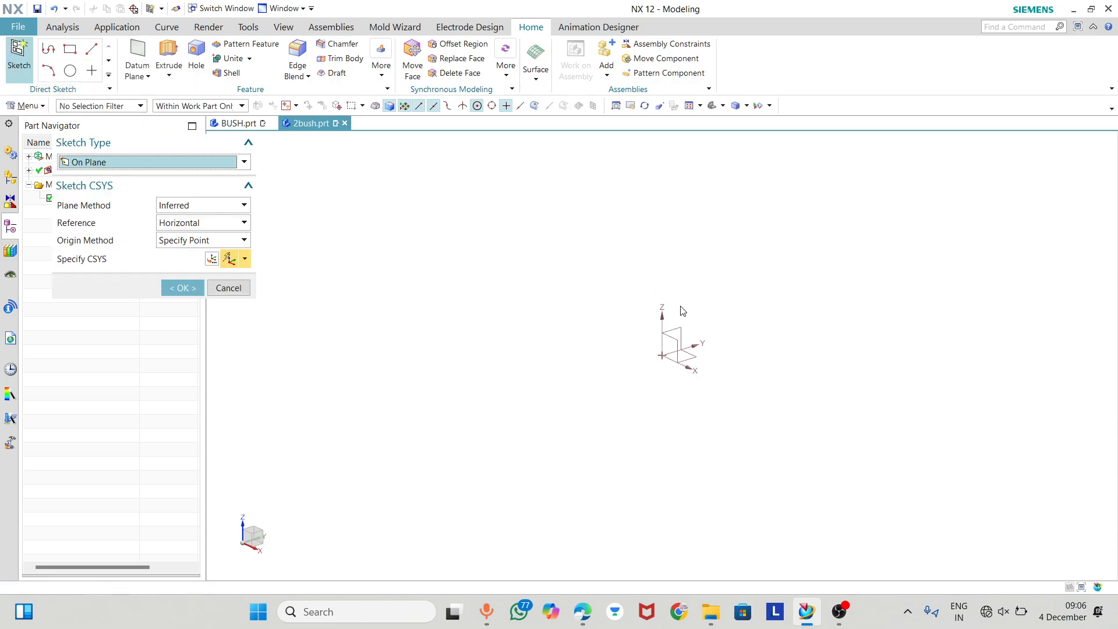
pyautogui.click(676, 327)
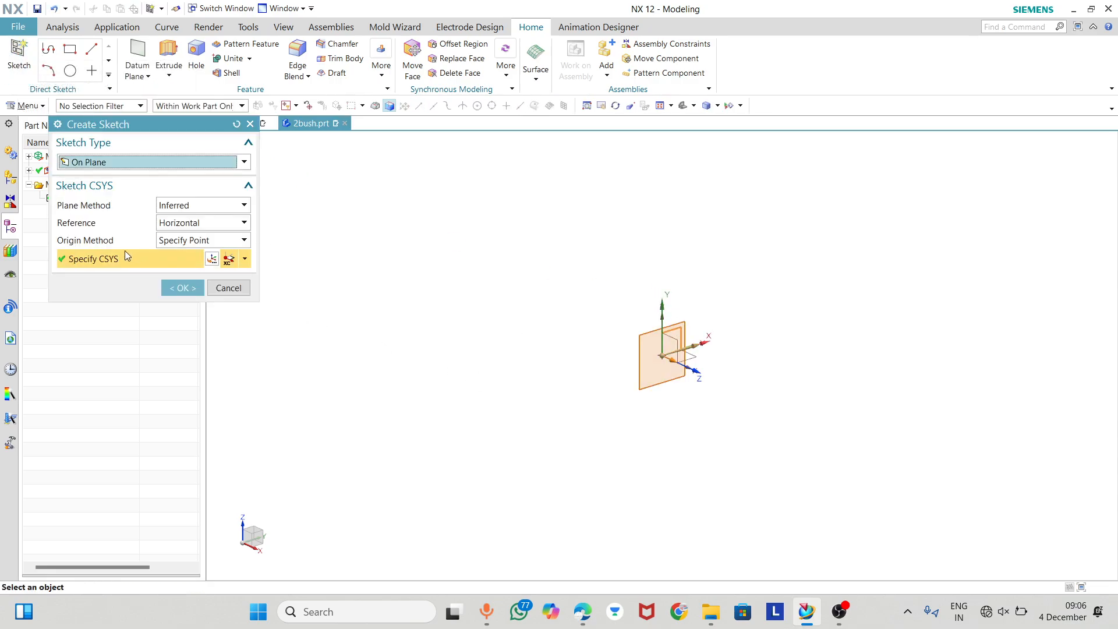
pyautogui.click(182, 288)
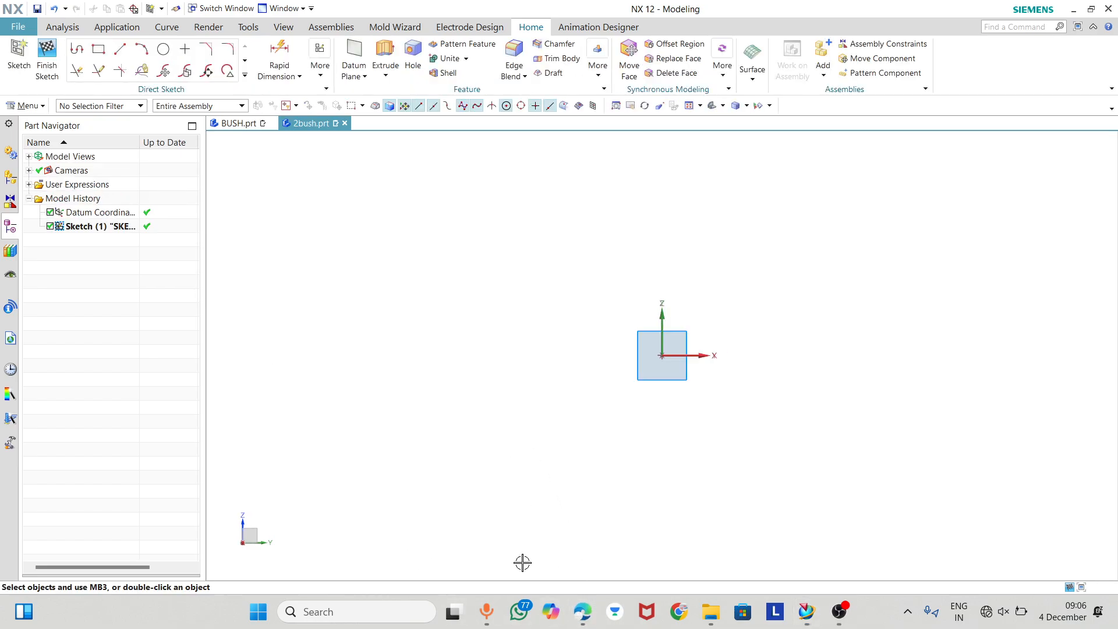
# - Consult the bush heights in ASSIGNMENT 9.pdf, and draw an 82 mm vertical line upward from the sketch origin in NX
pyautogui.click(581, 610)
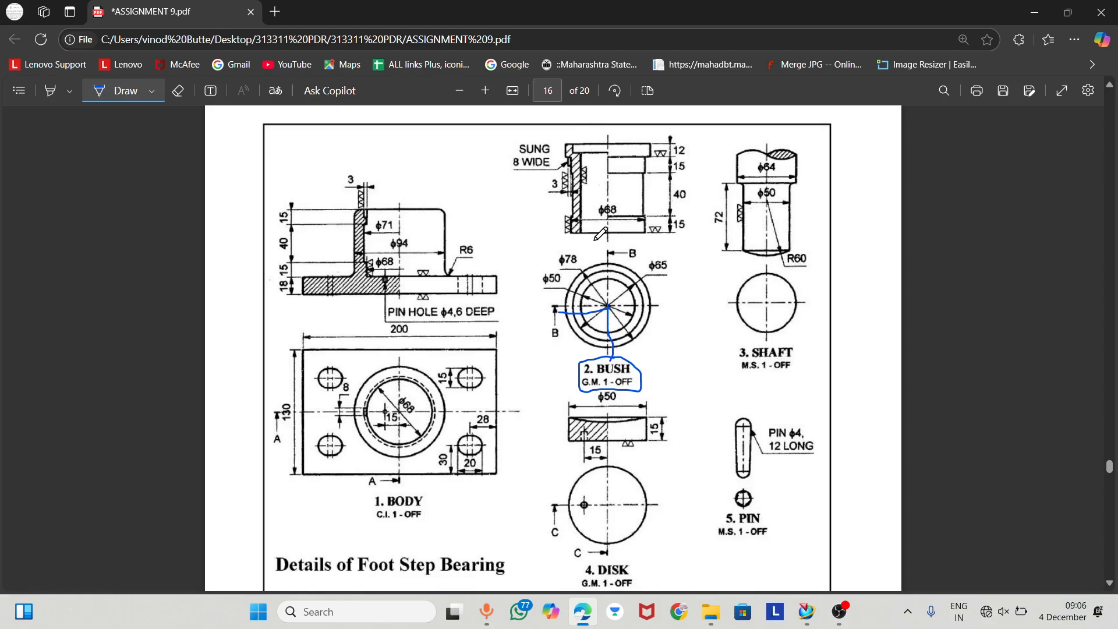
pyautogui.keyDown('ctrl'); pyautogui.scroll(5, 676, 187); pyautogui.keyUp('ctrl')
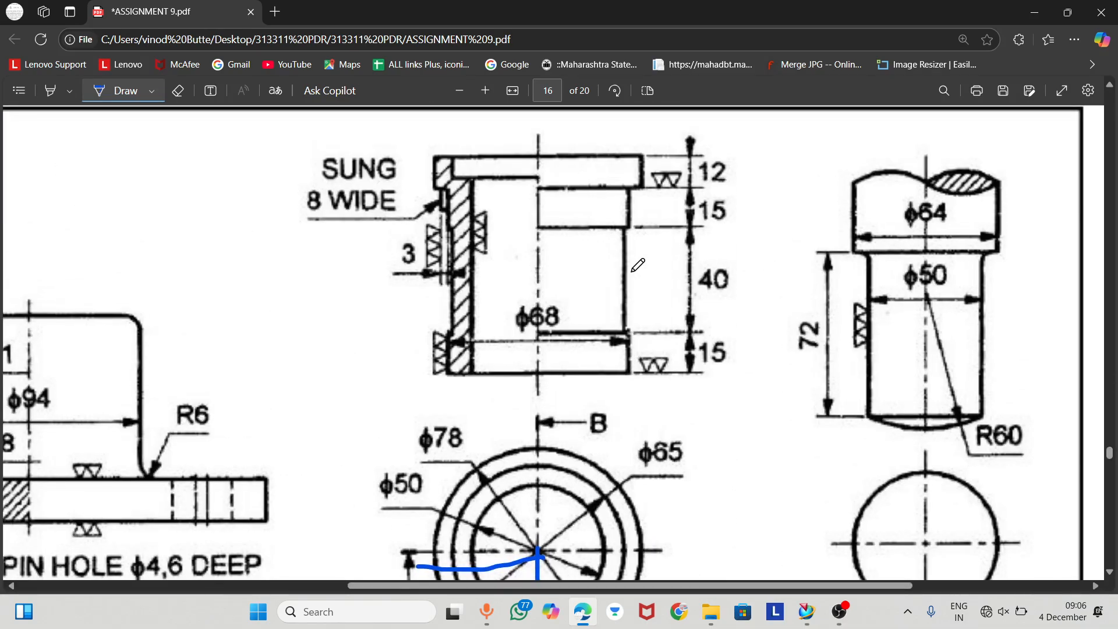
pyautogui.scroll(-3, 638, 265)
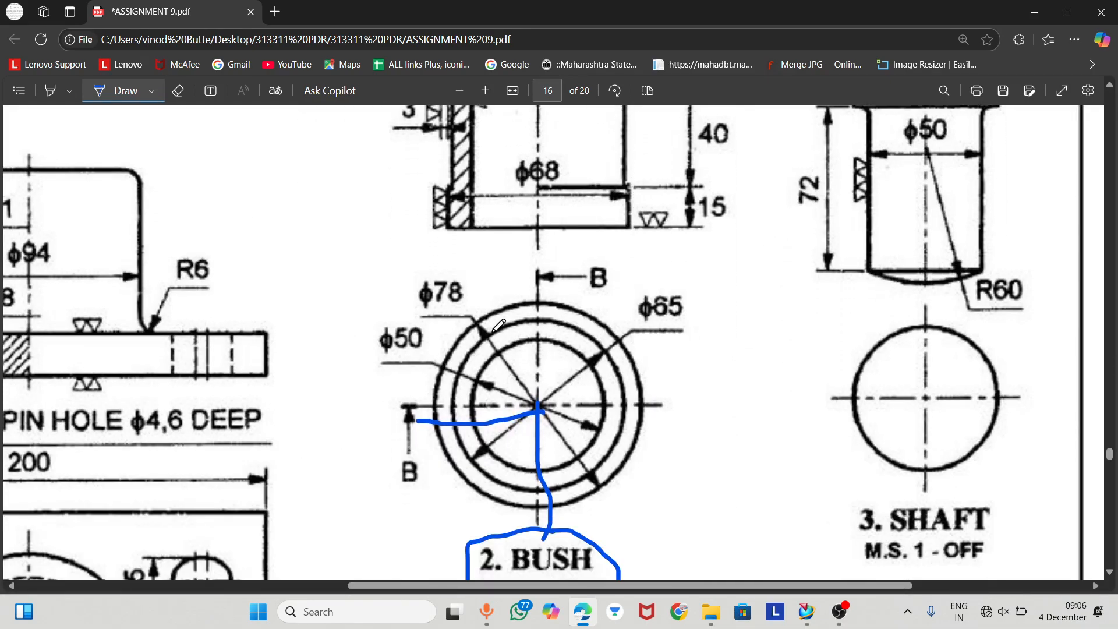
pyautogui.scroll(3, 661, 484)
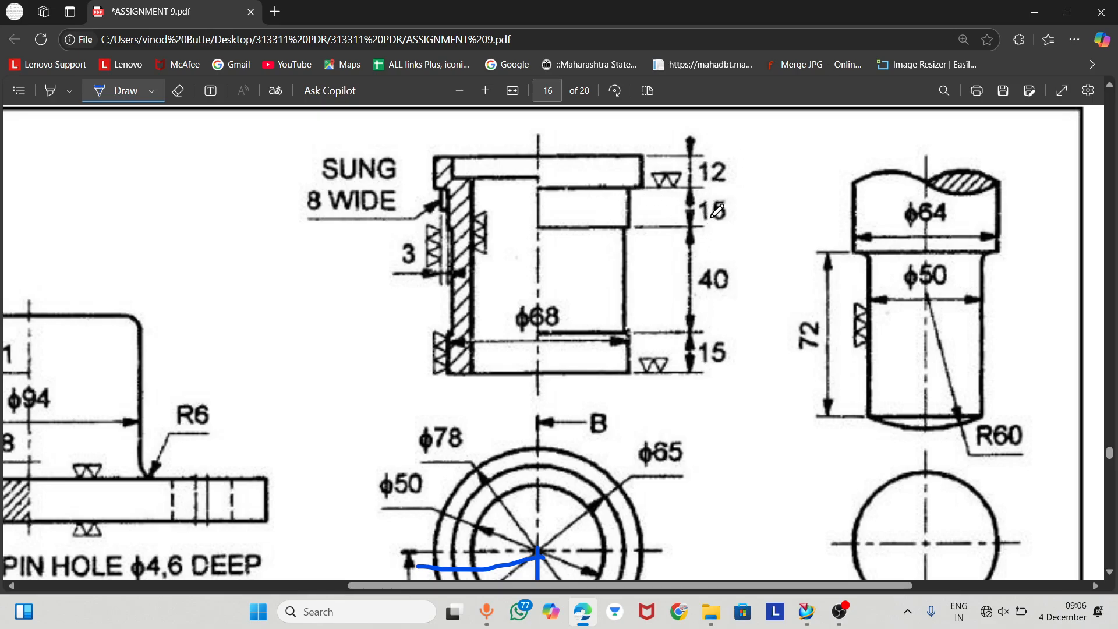
pyautogui.moveTo(807, 612)
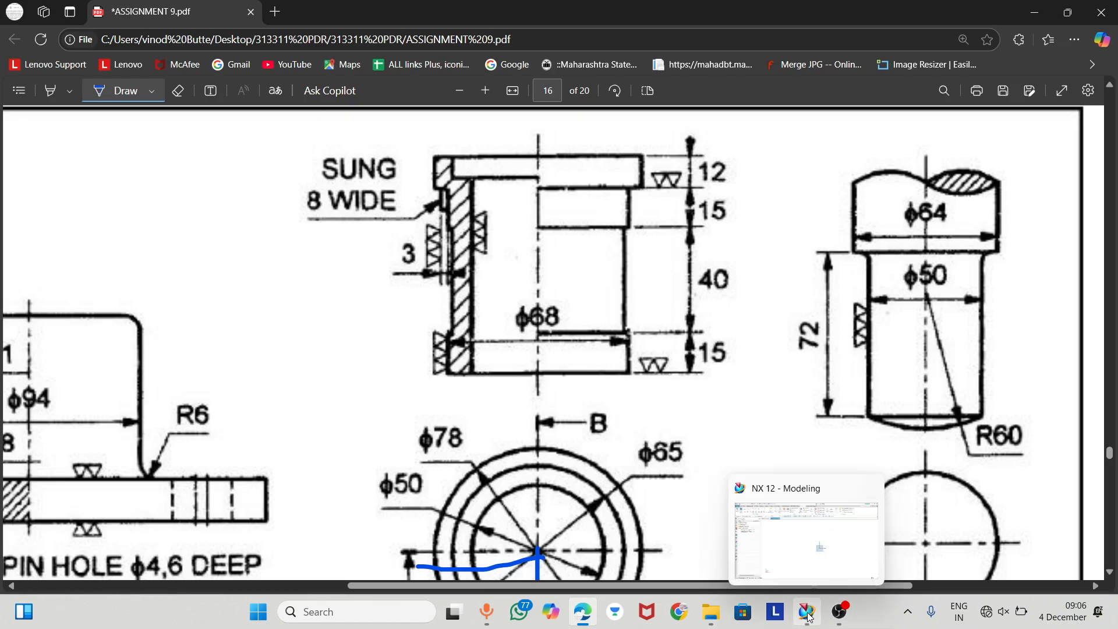
pyautogui.click(756, 571)
pyautogui.click(120, 49)
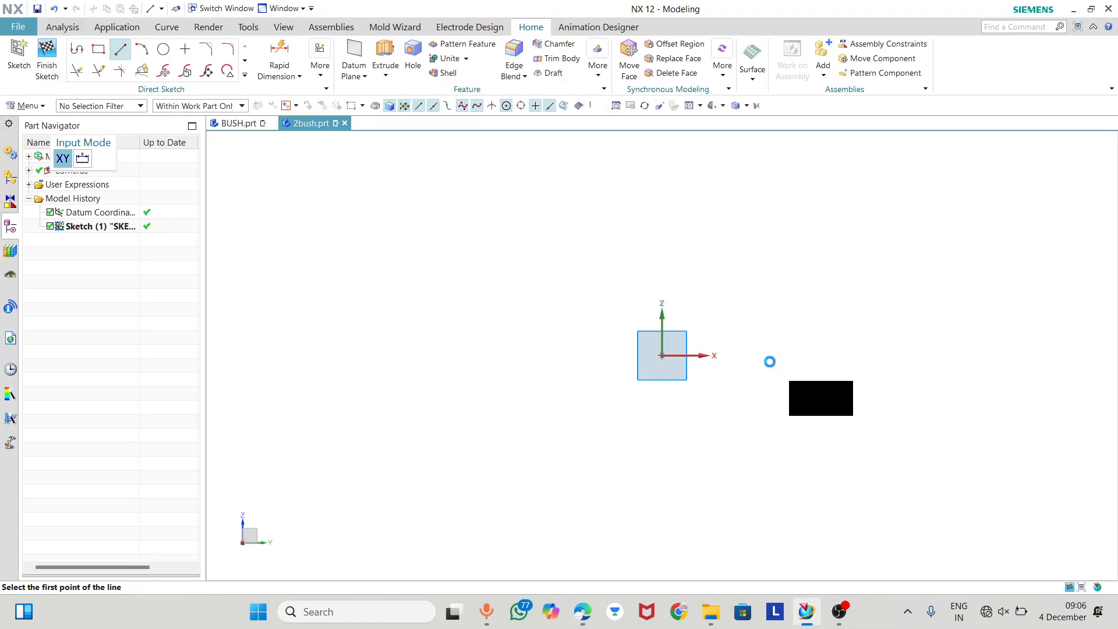
pyautogui.click(662, 355)
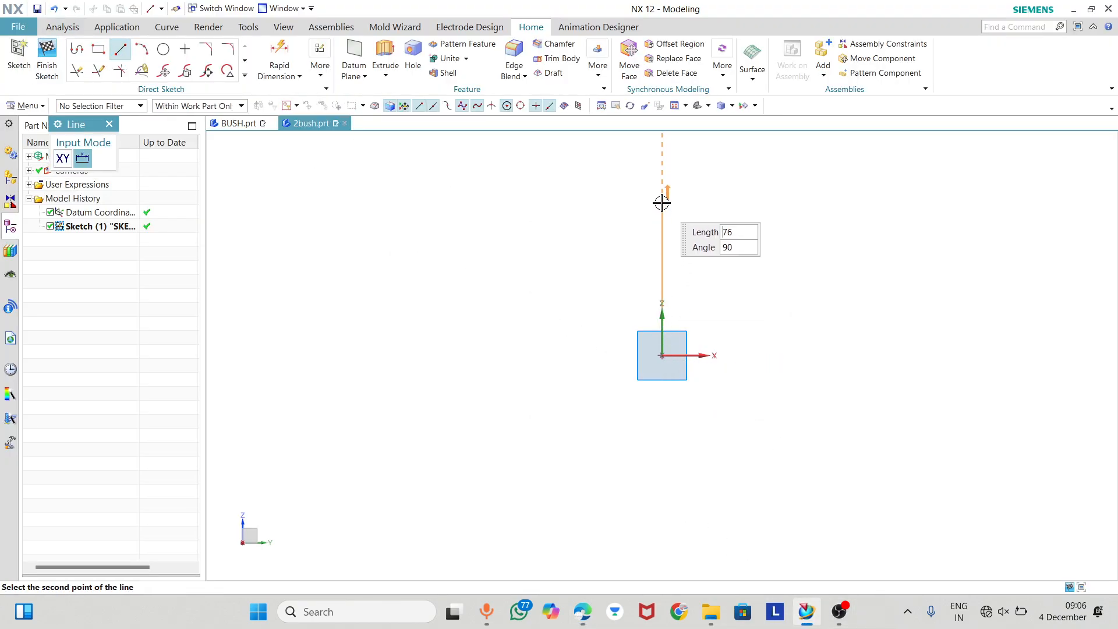
pyautogui.write('4')
pyautogui.write('+')
pyautogui.press('Tab')
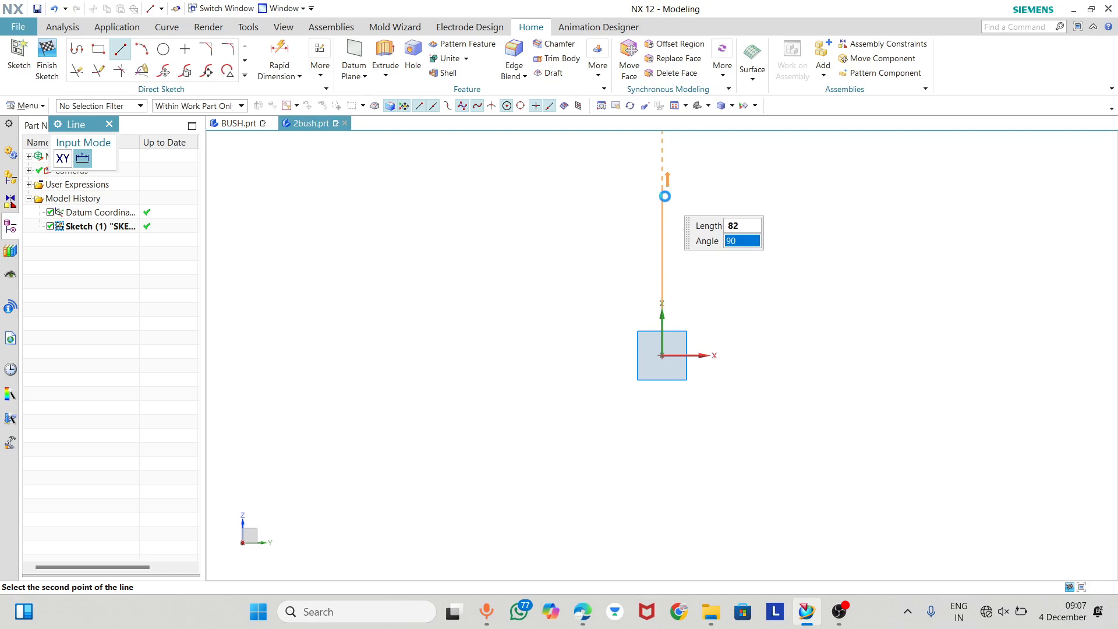
pyautogui.press('Return')
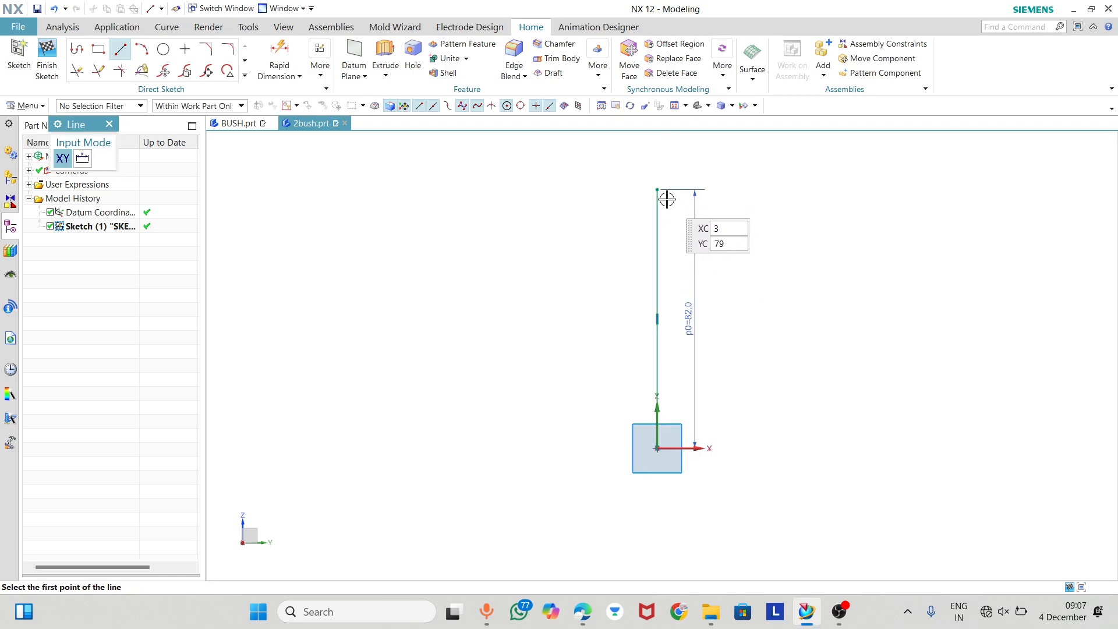
# - Draw a horizontal line of length 78/2 at 180° from the upper end of the vertical line
pyautogui.click(657, 189)
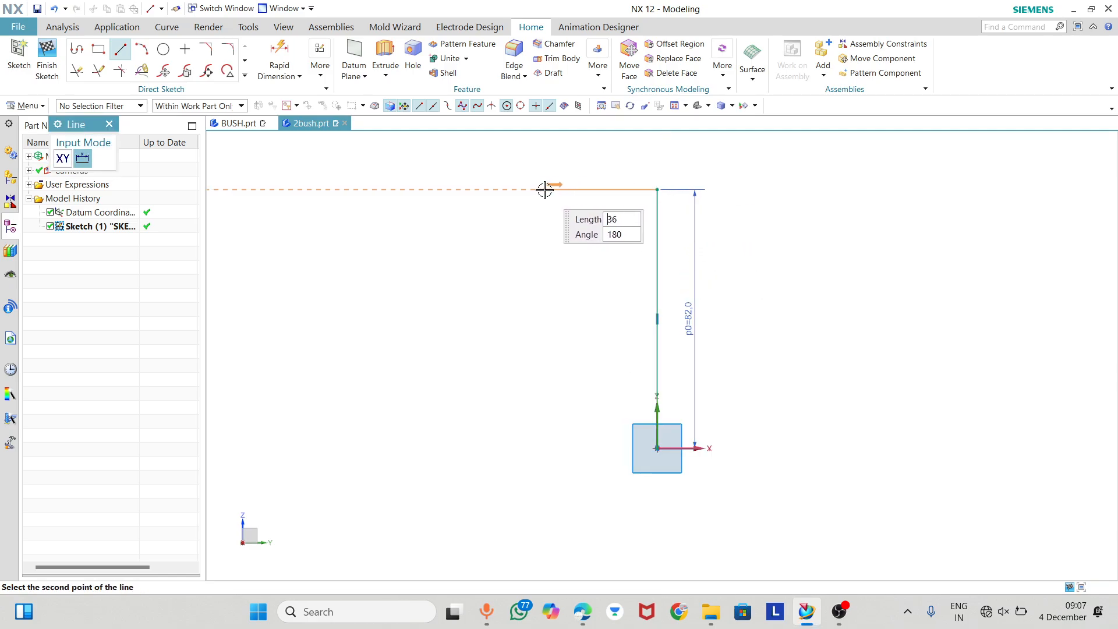
pyautogui.write('78/2')
pyautogui.press('Tab')
pyautogui.click(530, 192)
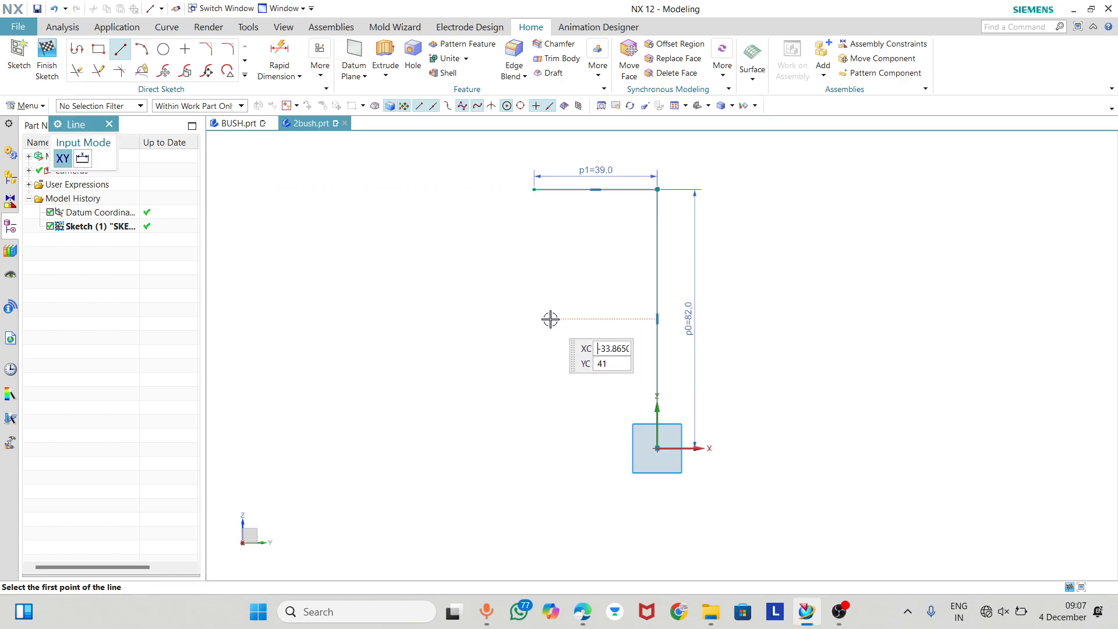
# - Check the flange height in the PDF drawing and draw a 12 mm line straight down from the horizontal line's outer end
pyautogui.hotkey('alt', 'Tab')
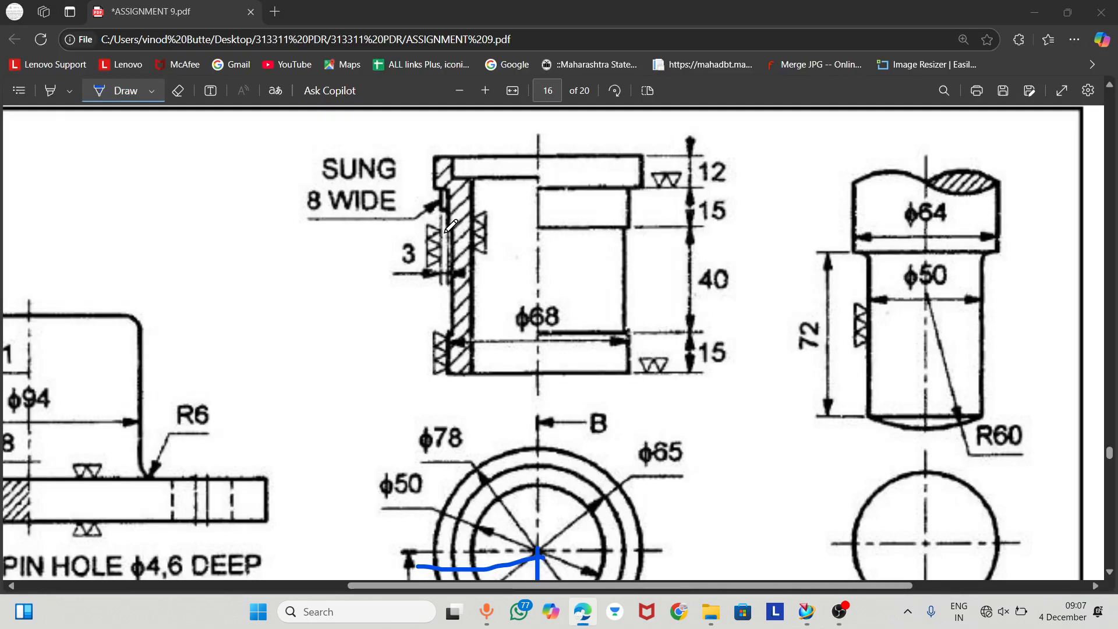
pyautogui.hotkey('alt', 'Tab')
pyautogui.click(533, 188)
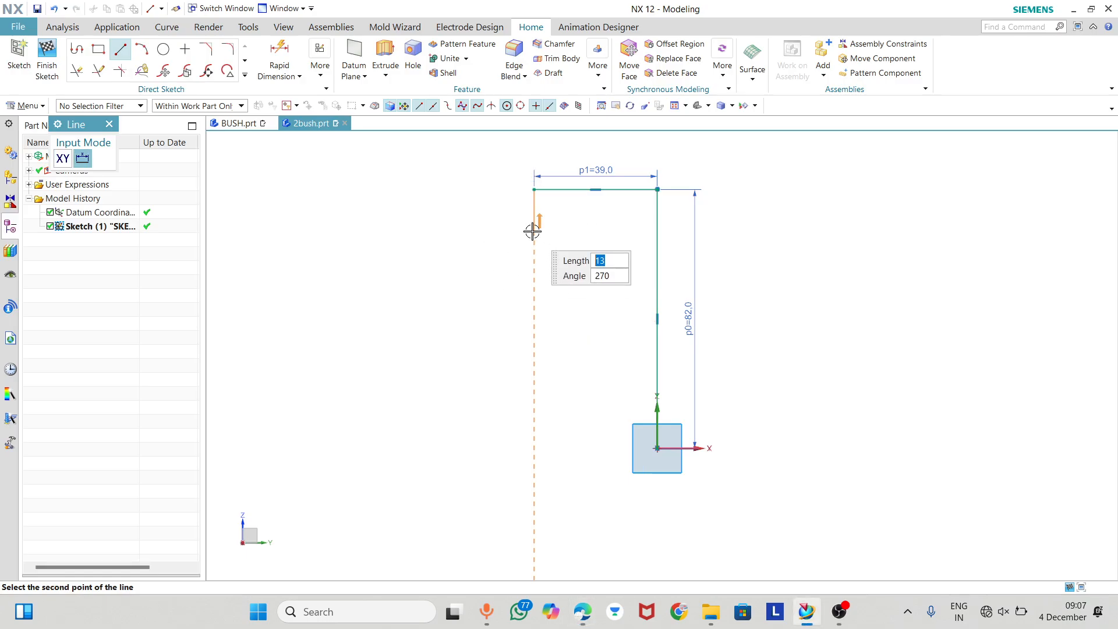
pyautogui.write('12')
pyautogui.press('Tab')
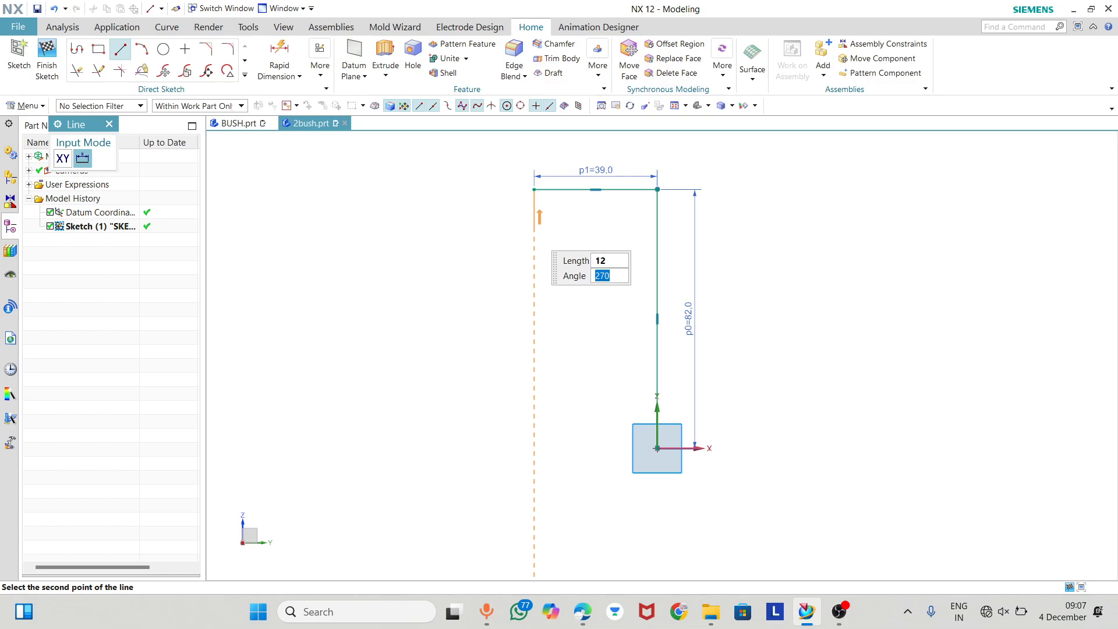
pyautogui.press('Return')
# - Check the shoulder in the PDF drawing and draw a horizontal line about 6 mm long inward from the 12 mm line's lower end
pyautogui.hotkey('alt', 'Tab')
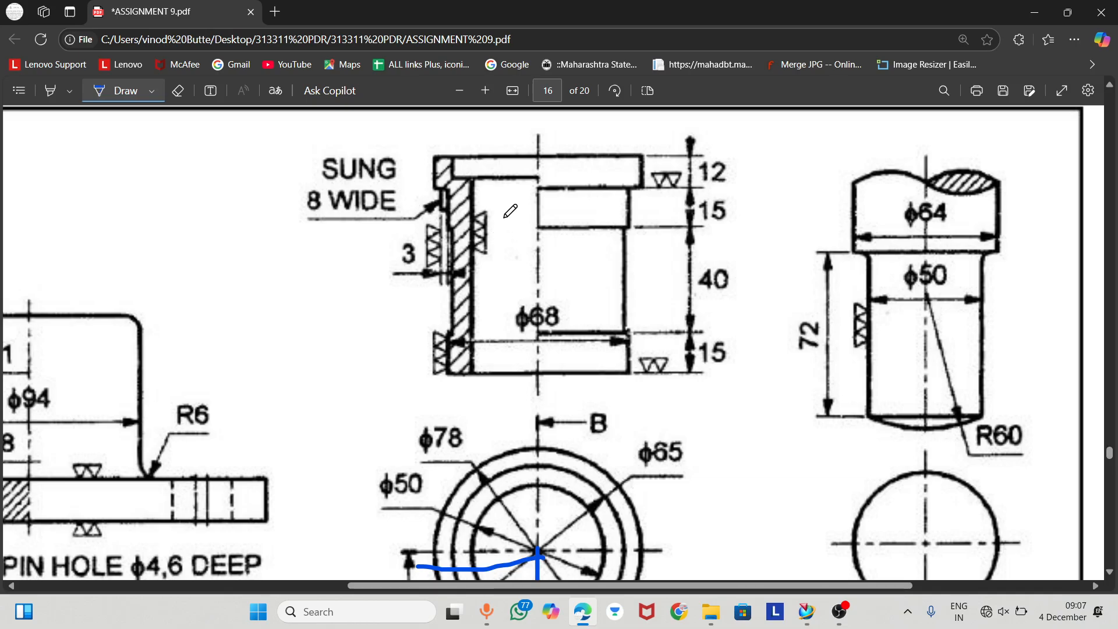
pyautogui.keyDown('ctrl'); pyautogui.scroll(-2, 505, 211); pyautogui.keyUp('ctrl')
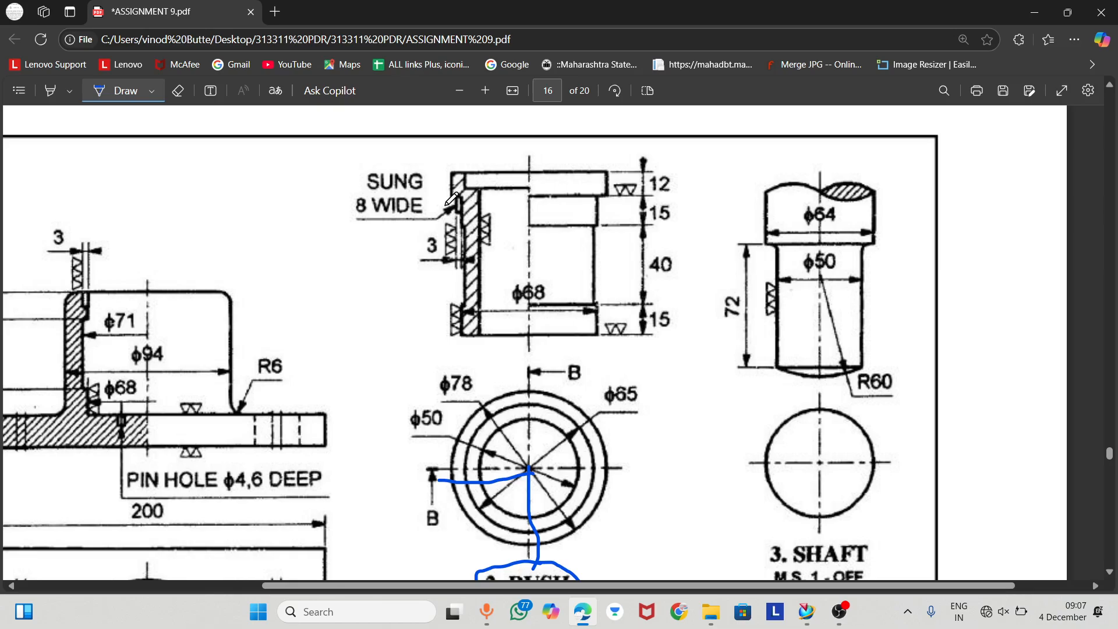
pyautogui.scroll(-1, 468, 192)
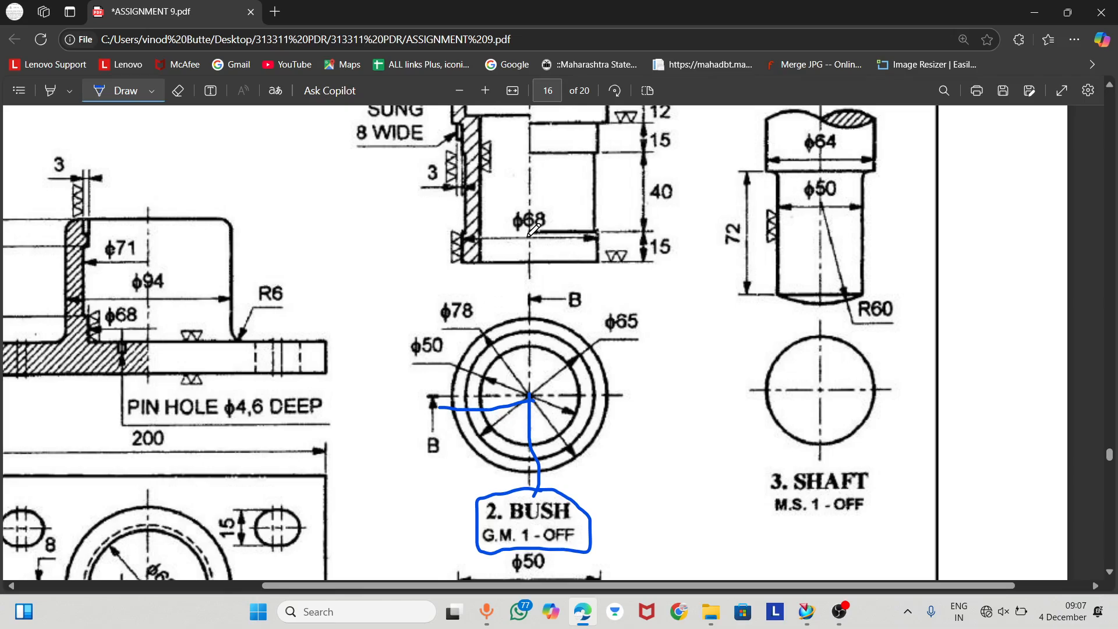
pyautogui.click(793, 616)
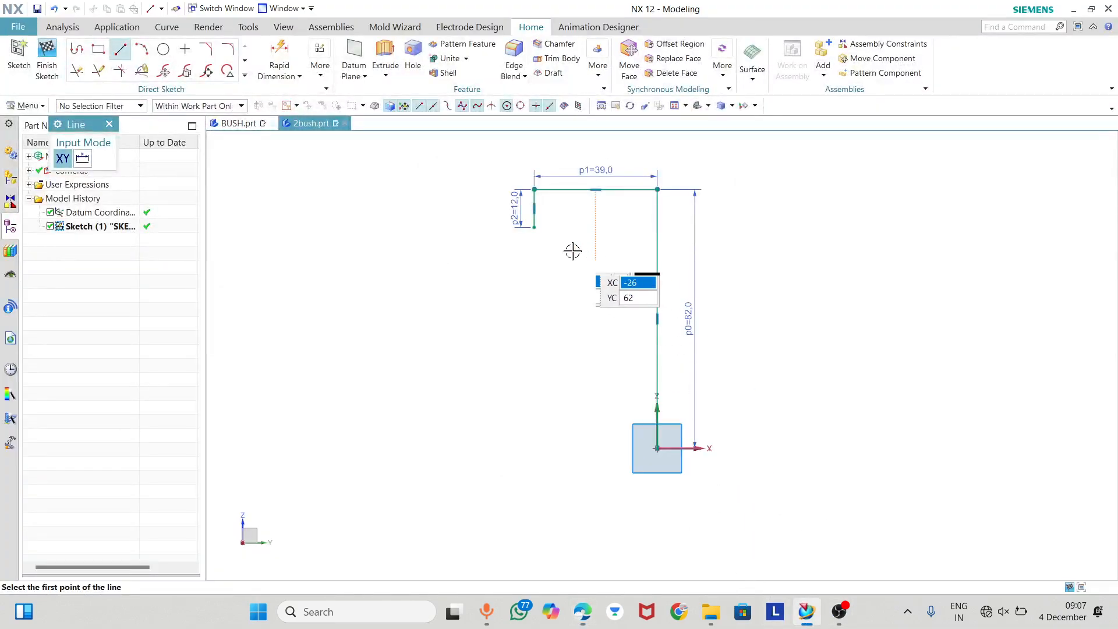
pyautogui.click(534, 227)
pyautogui.click(552, 226)
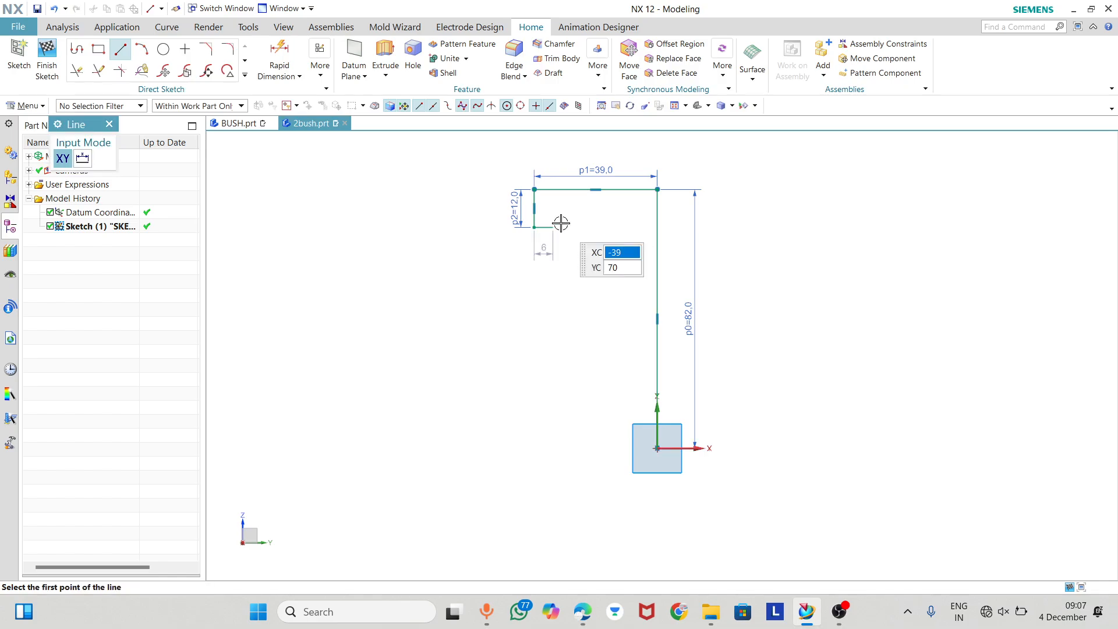
pyautogui.press('Escape')
# - Dimension the short shoulder line's inner endpoint from the long vertical line and set the distance to 68/2
pyautogui.scroll(3, 562, 223)
pyautogui.click(267, 46)
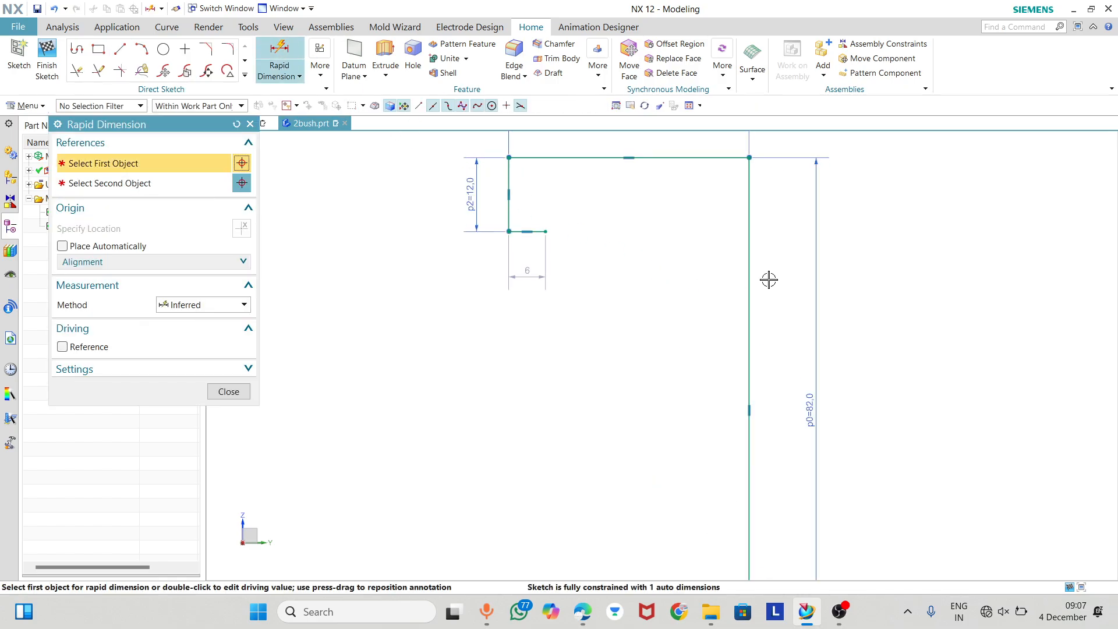
pyautogui.click(749, 268)
pyautogui.click(549, 232)
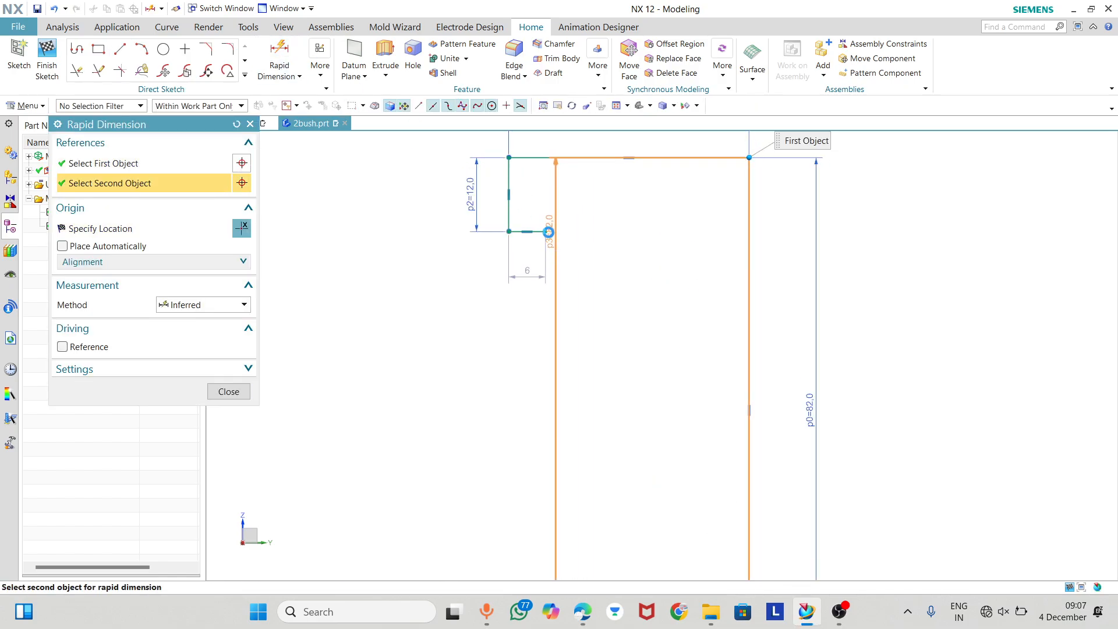
pyautogui.click(548, 232)
pyautogui.click(626, 199)
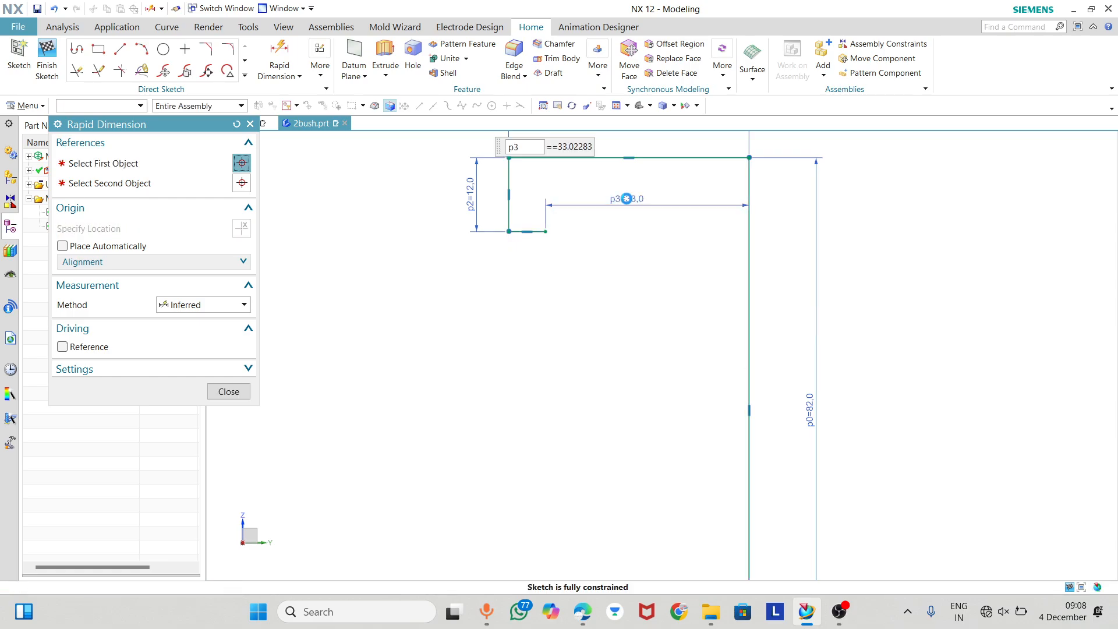
pyautogui.write('68')
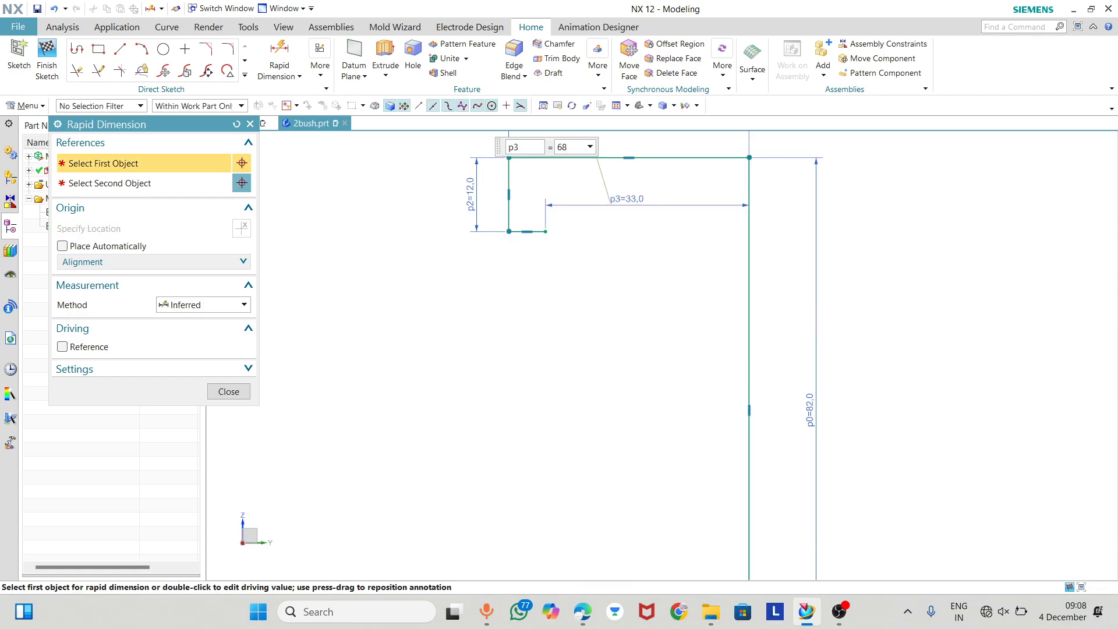
pyautogui.write('/2')
pyautogui.press('Return')
pyautogui.click(239, 394)
# - Check the next height in the PDF drawing and draw a 15 mm line at 270° from the short shoulder line's inner endpoint
pyautogui.hotkey('alt', 'Tab')
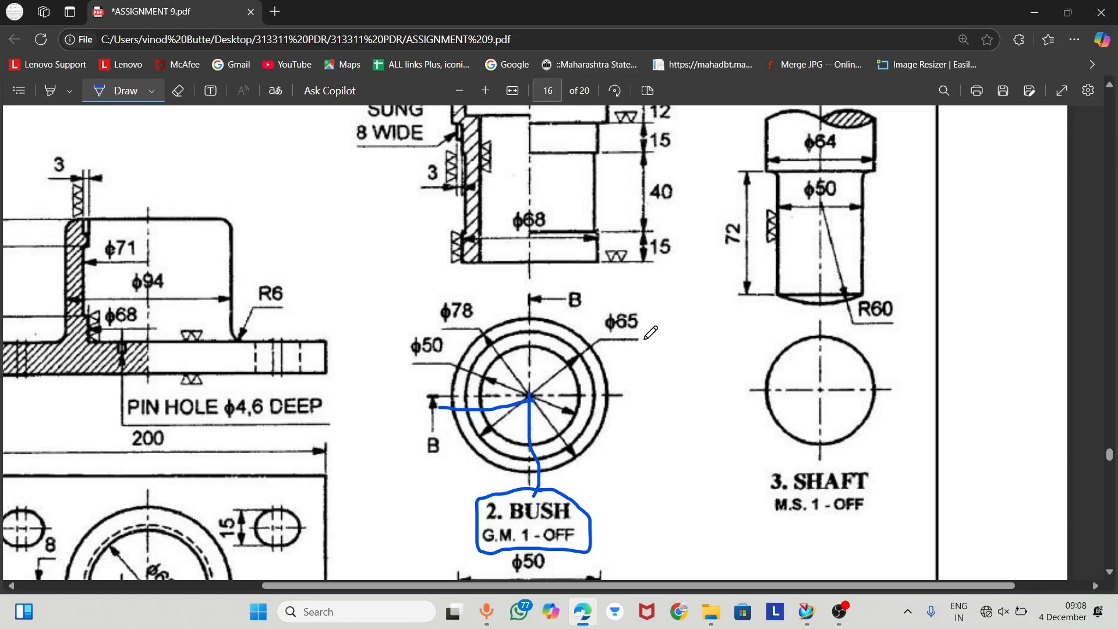
pyautogui.moveTo(811, 613)
pyautogui.click(807, 611)
pyautogui.click(128, 52)
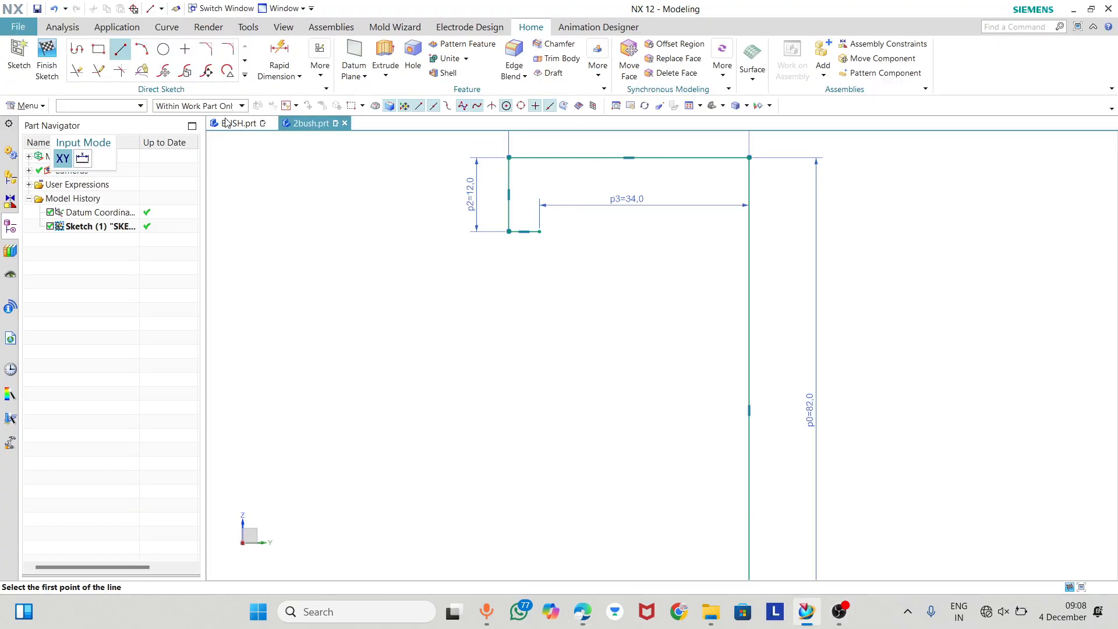
pyautogui.click(539, 231)
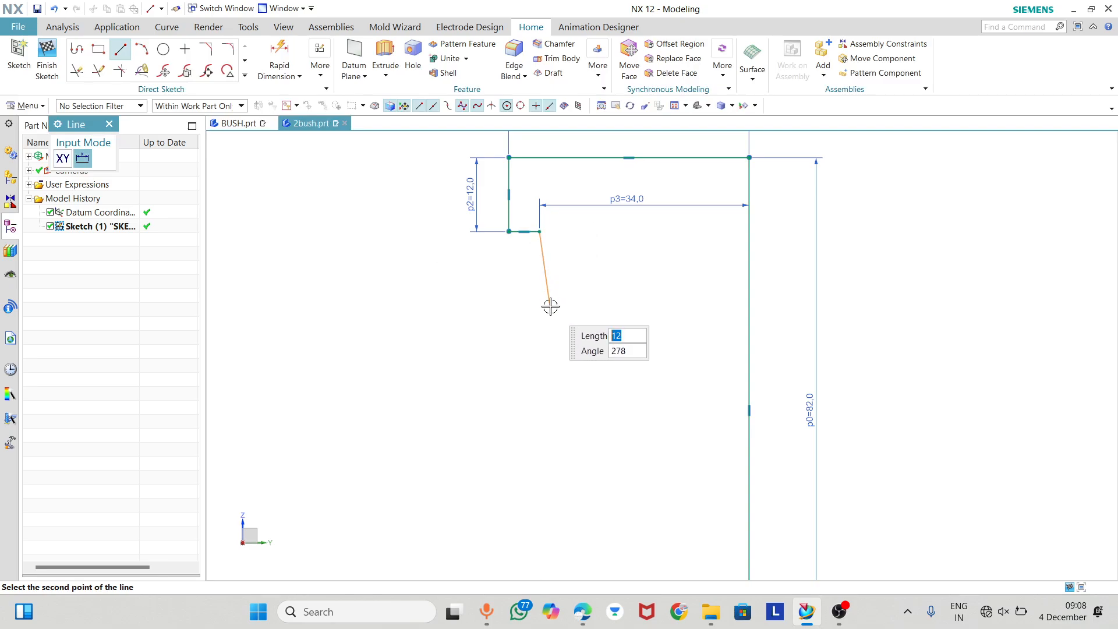
pyautogui.write('15')
pyautogui.press('Tab')
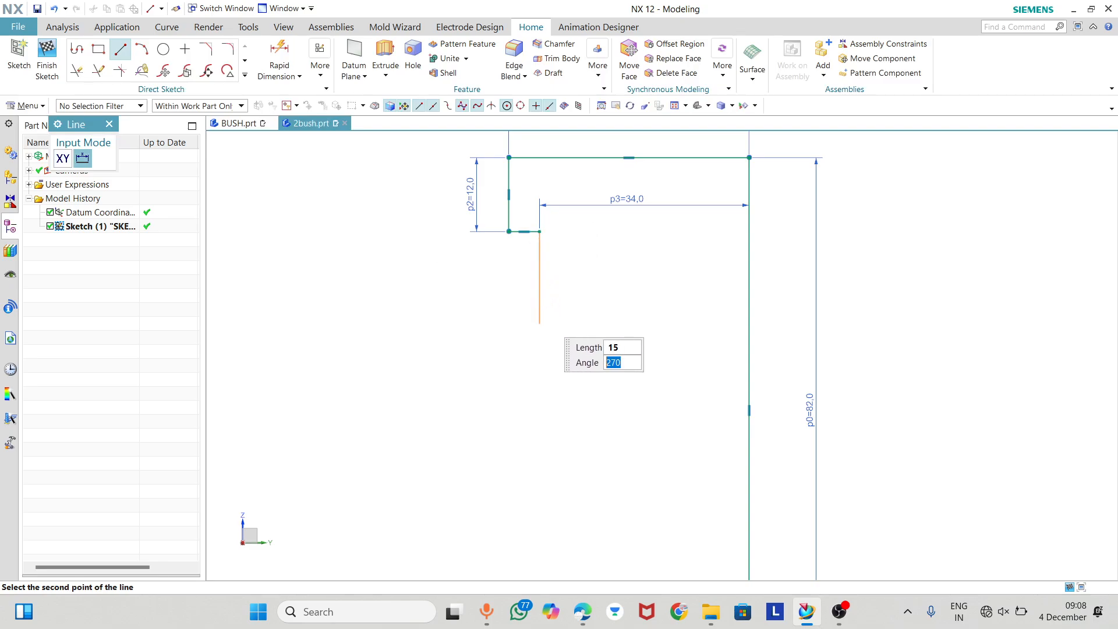
pyautogui.press('Return')
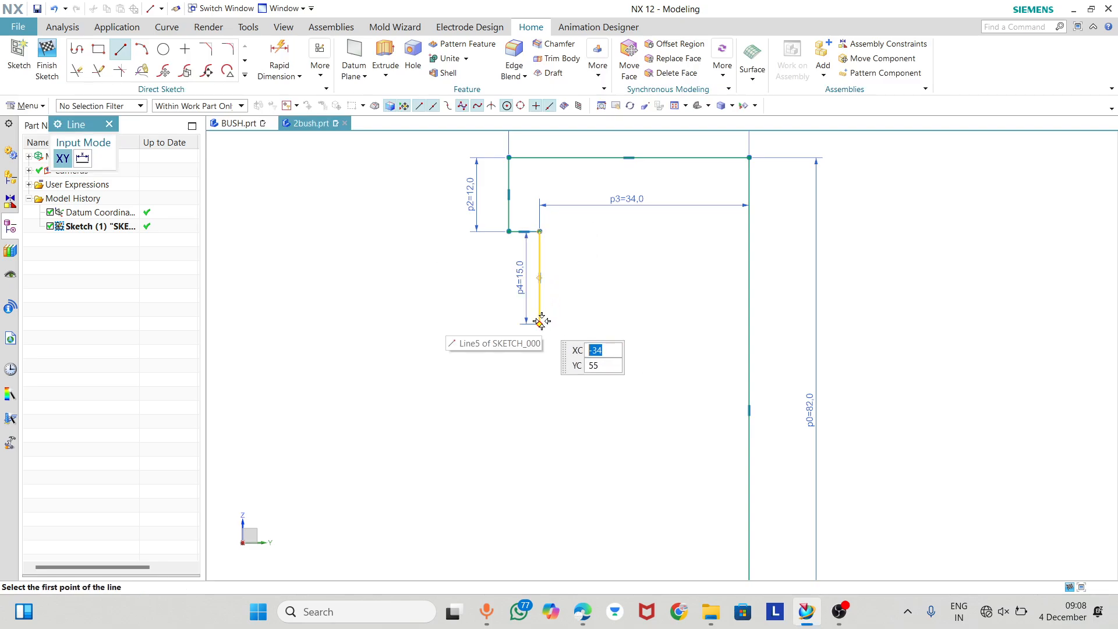
# - Draw a 3 mm horizontal line inward from the lower end of the 15 mm line
pyautogui.click(541, 322)
pyautogui.write('3')
pyautogui.press('Return')
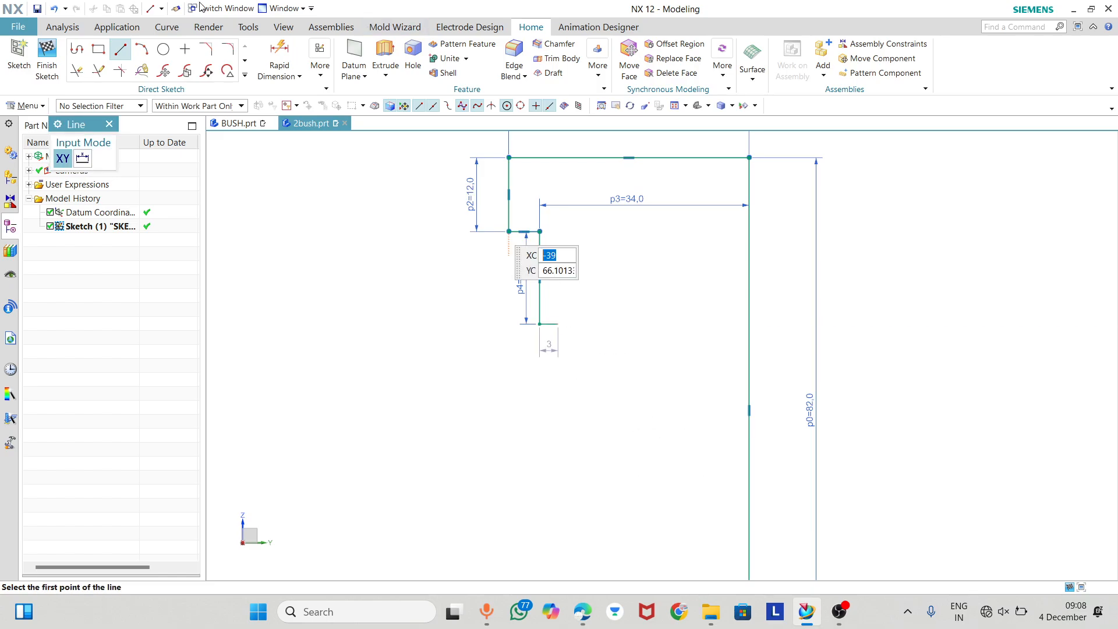
# - Dimension the 3 mm line's inner endpoint from the long vertical line and set the distance to 65/2
pyautogui.click(279, 53)
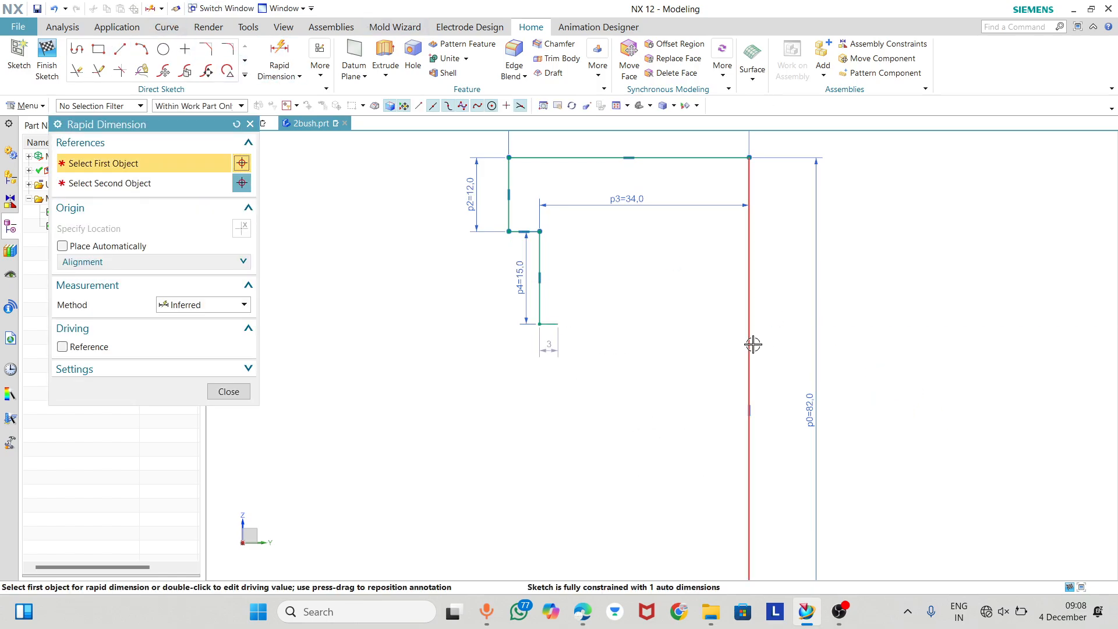
pyautogui.click(749, 371)
pyautogui.click(558, 324)
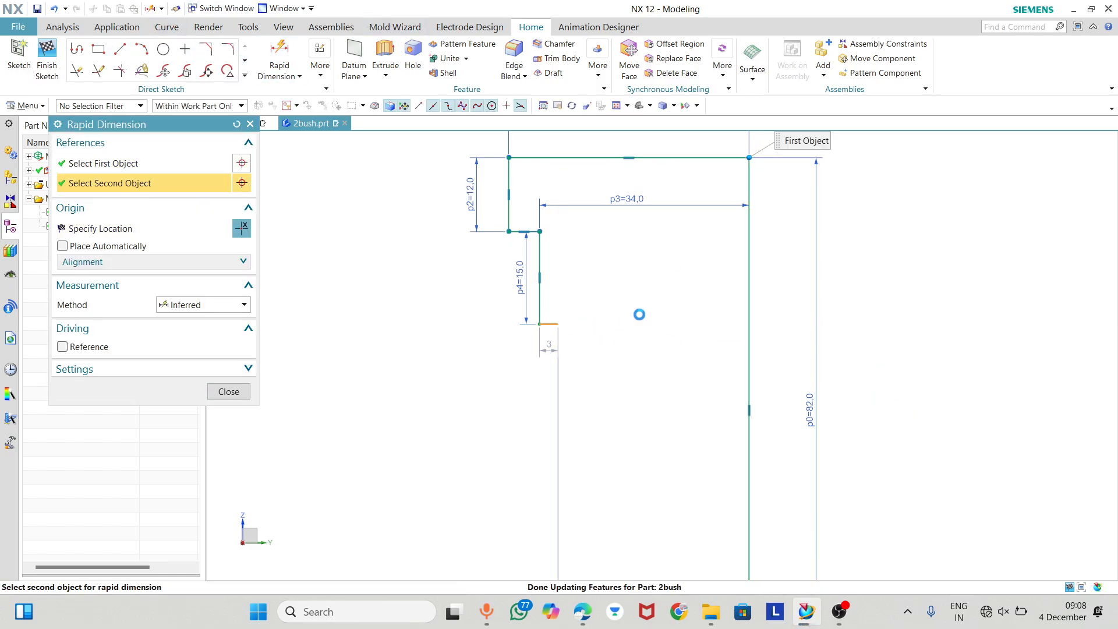
pyautogui.click(635, 290)
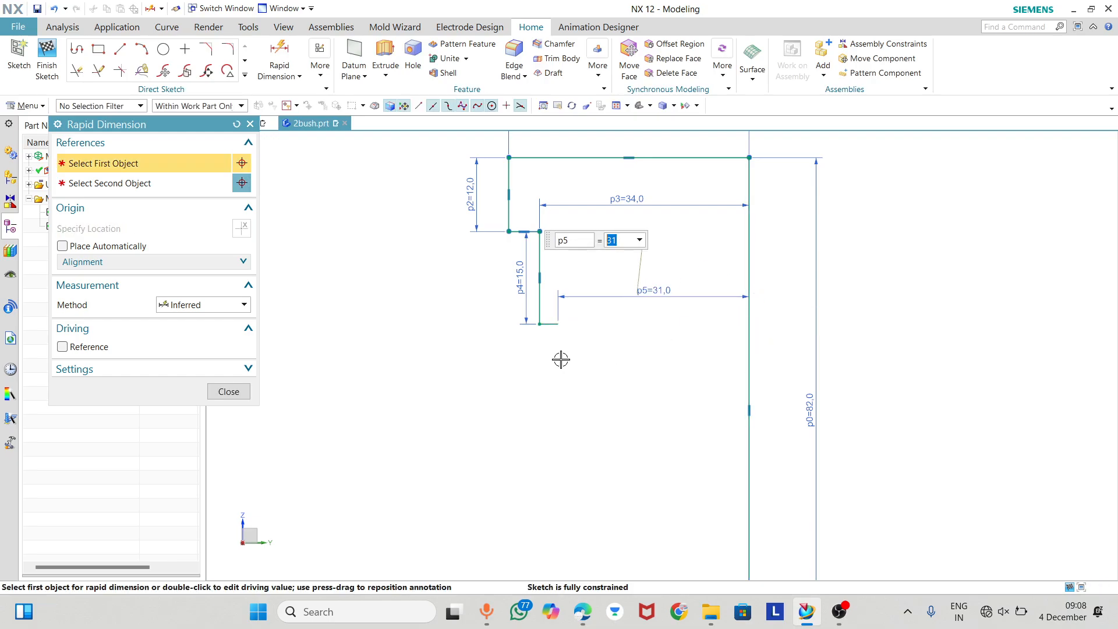
pyautogui.write('65/2')
pyautogui.press('Return')
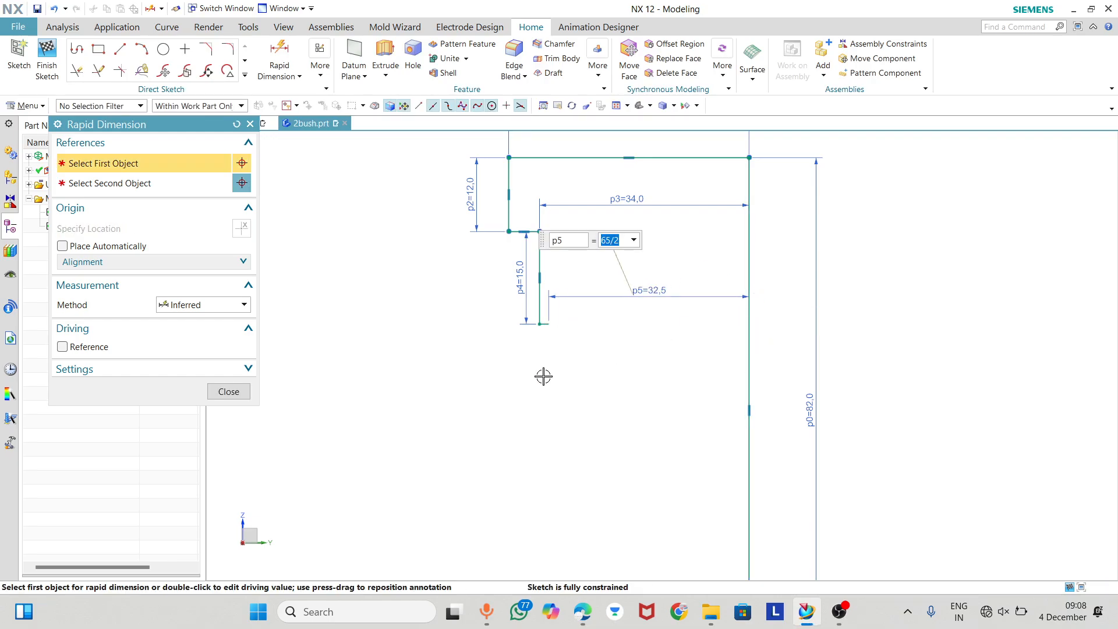
pyautogui.click(227, 392)
# - Check the recess height in the PDF drawing and draw a 40 mm line at 270° from the second step's inner endpoint
pyautogui.scroll(-3, 580, 251)
pyautogui.scroll(2, 566, 333)
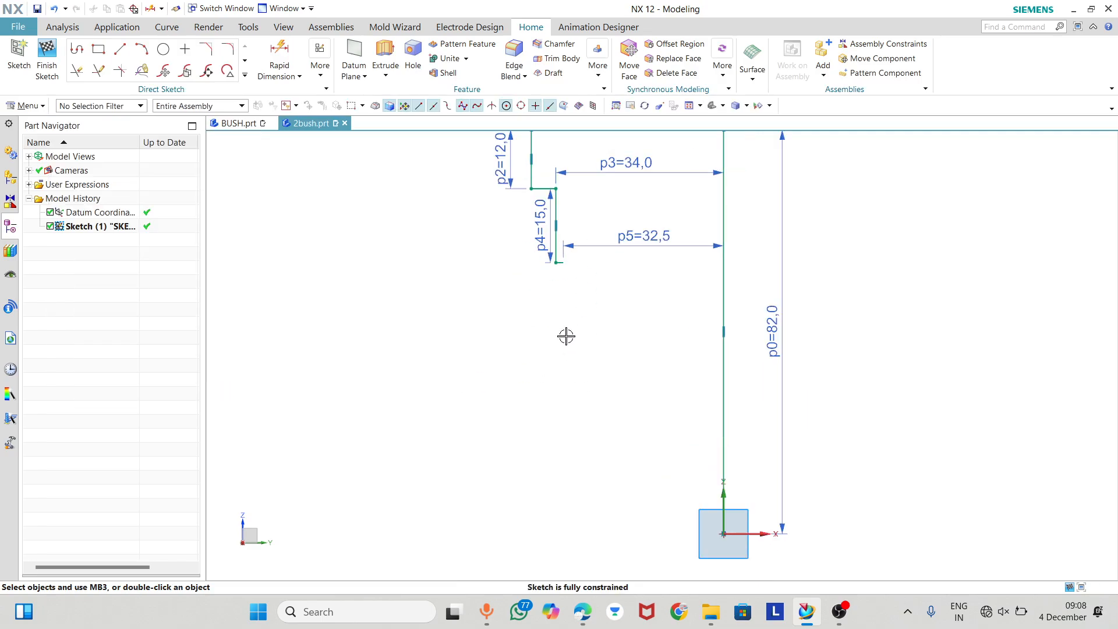
pyautogui.click(120, 49)
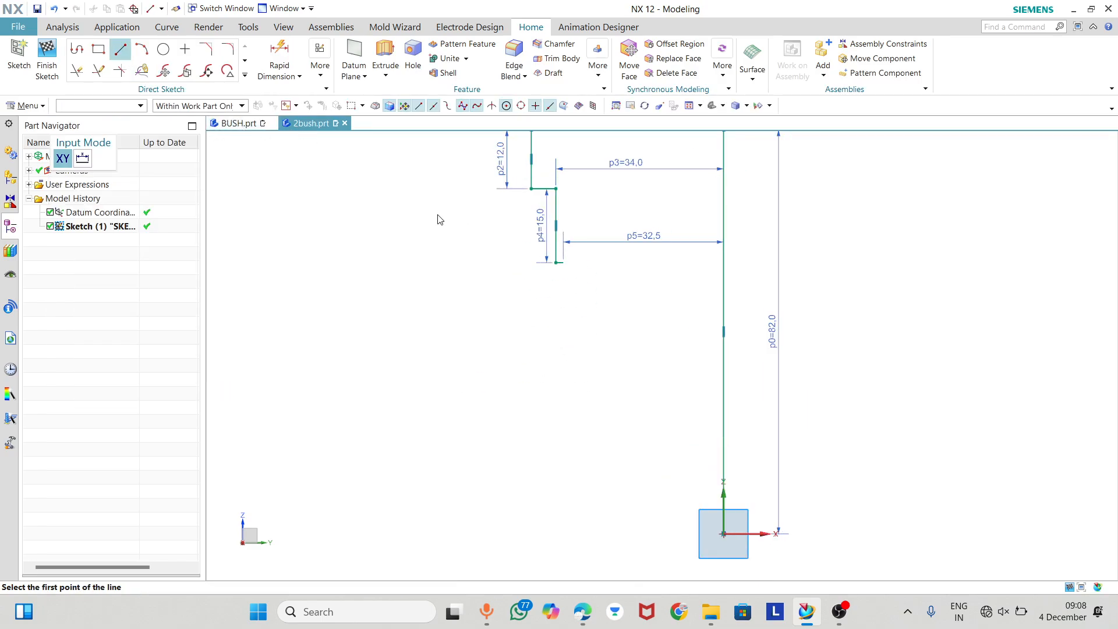
pyautogui.click(564, 261)
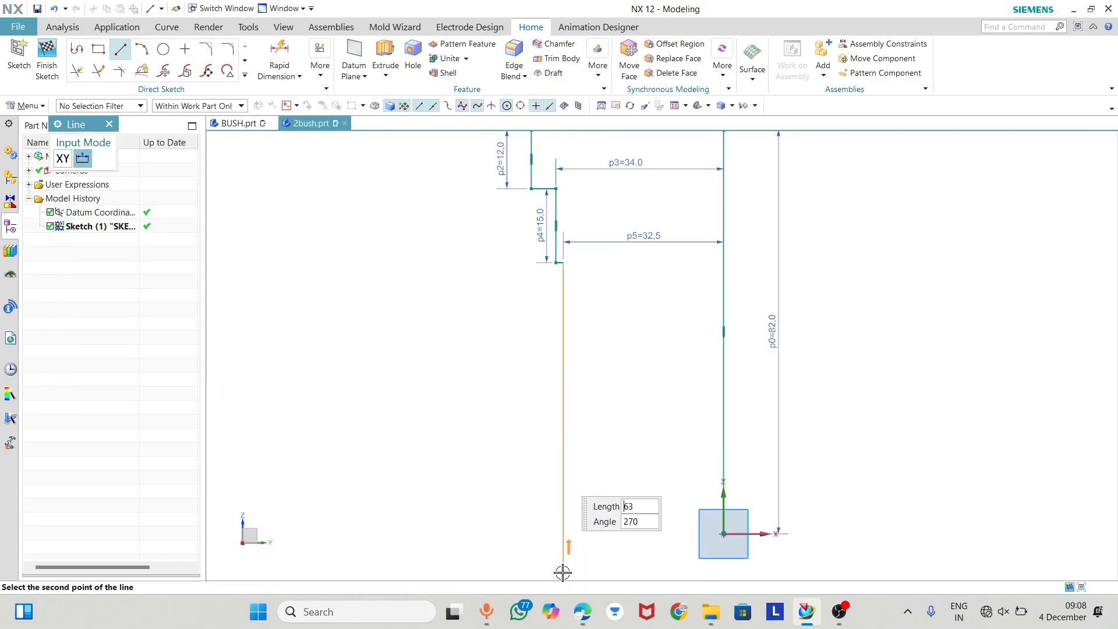
pyautogui.click(585, 613)
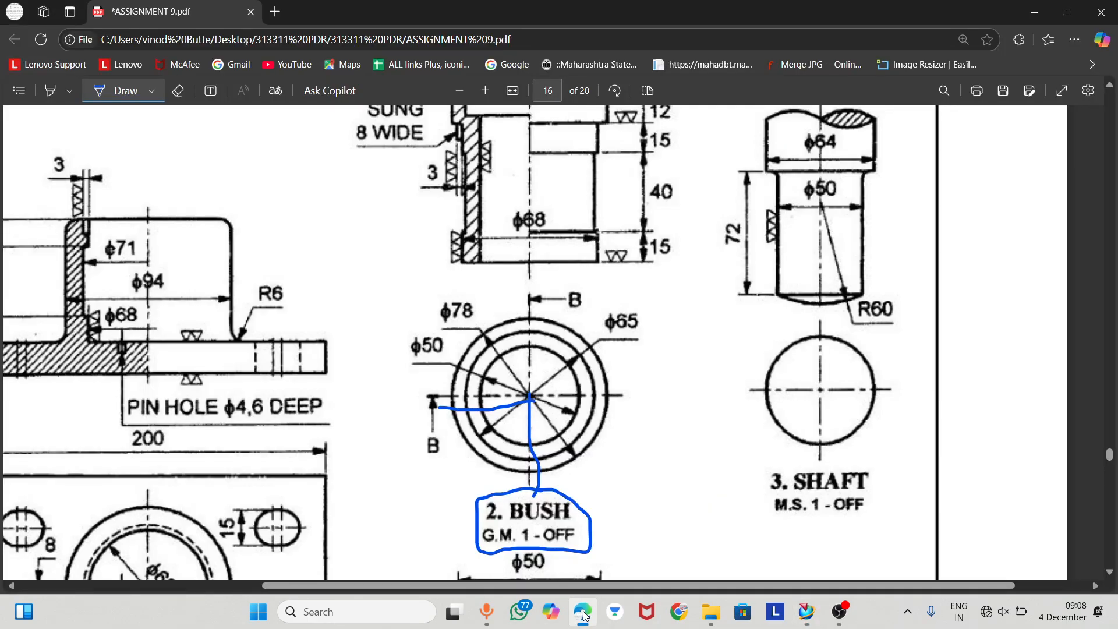
pyautogui.click(584, 612)
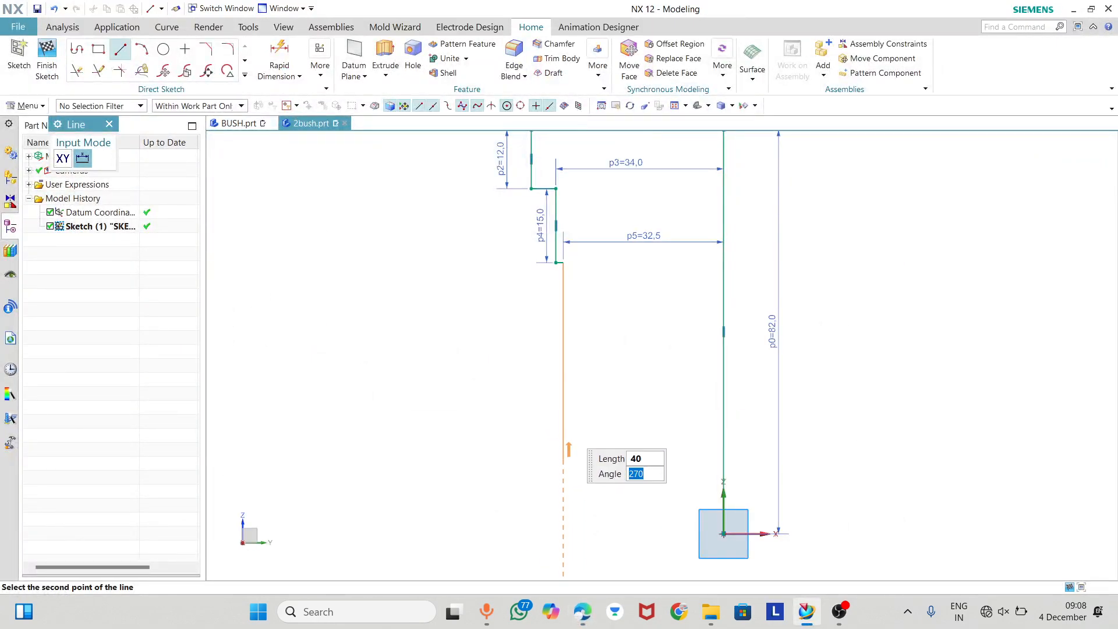
pyautogui.press('Return')
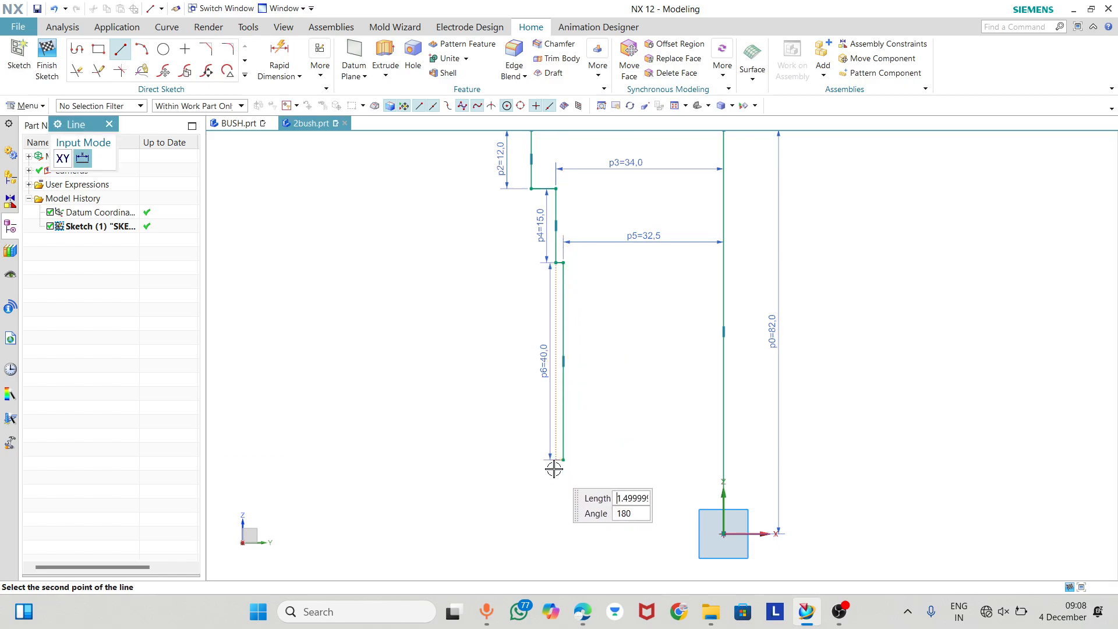
# - Draw a horizontal line about 1.5 mm long outward from the 40 mm line's lower end, aligned with the 15 mm line above
pyautogui.scroll(1, 554, 452)
pyautogui.scroll(2, 555, 452)
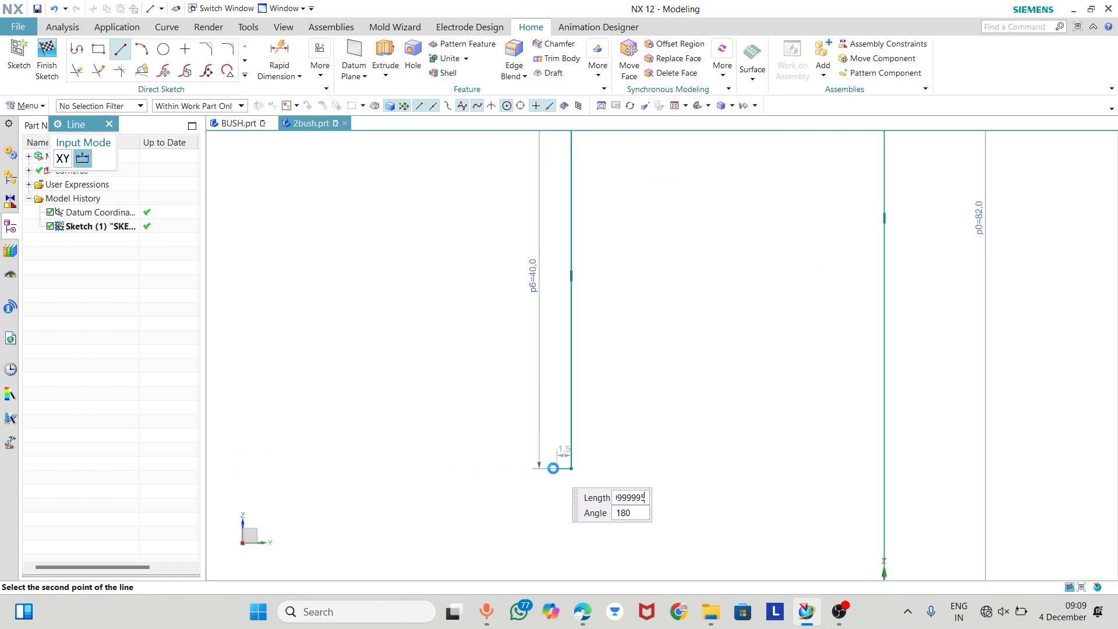
pyautogui.click(554, 468)
# - Check the lower collar in the PDF drawing and draw a vertical line about 15 mm long down from the 1.5 mm line's outer end
pyautogui.click(553, 469)
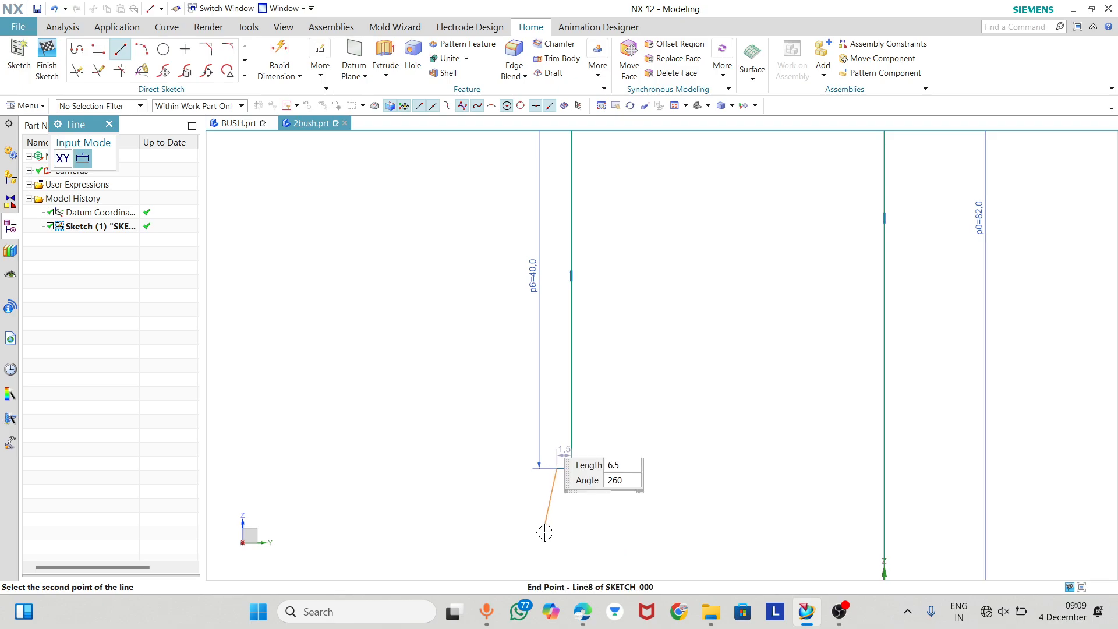
pyautogui.scroll(-2, 549, 468)
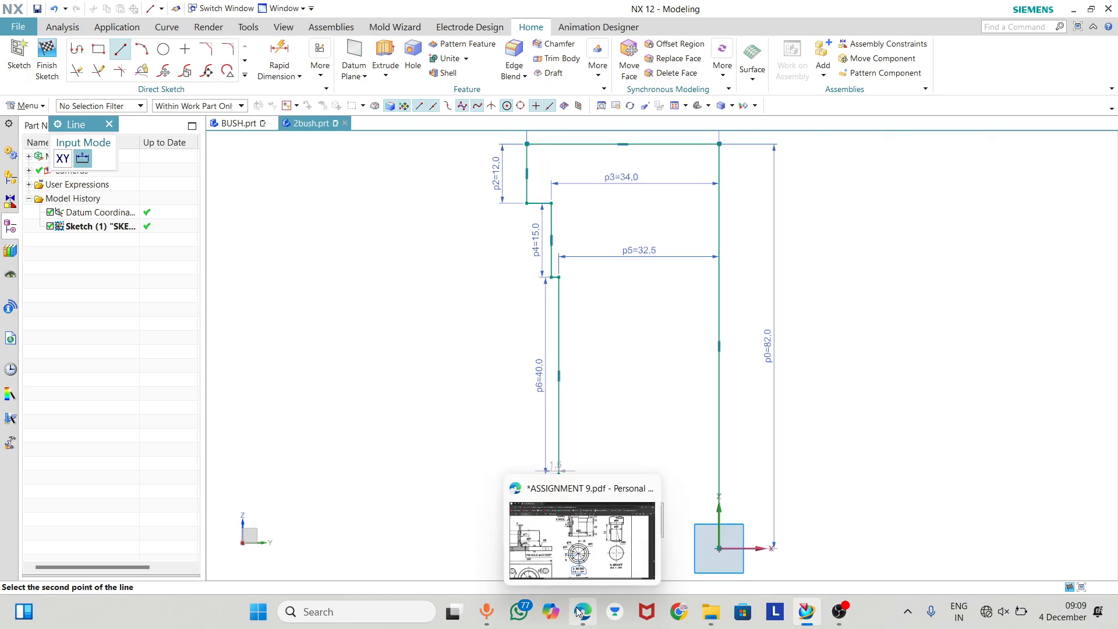
pyautogui.click(579, 611)
pyautogui.click(579, 611)
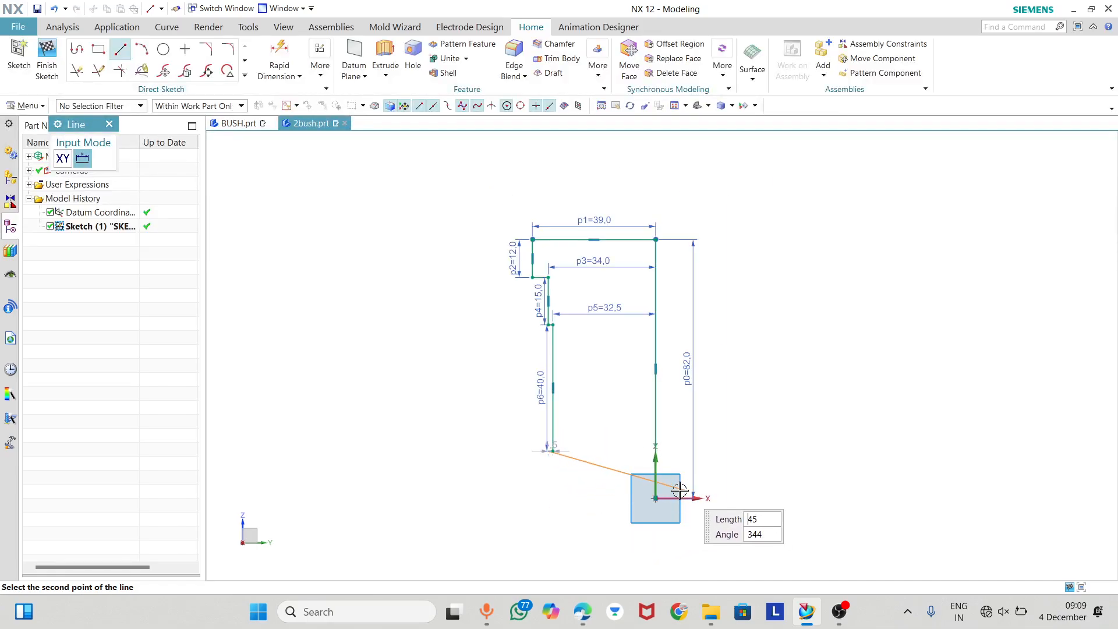
pyautogui.click(548, 499)
# - Draw a horizontal line from the lower collar line's bottom end to the sketch origin, closing the outline
pyautogui.click(549, 498)
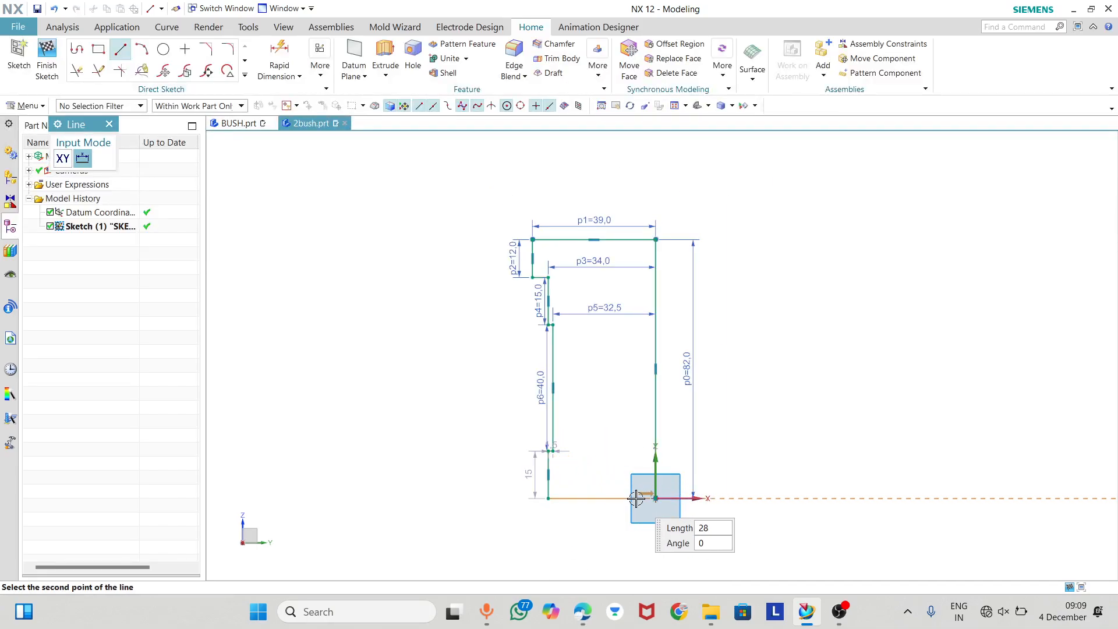
pyautogui.click(656, 498)
pyautogui.scroll(2, 720, 384)
pyautogui.scroll(1, 720, 384)
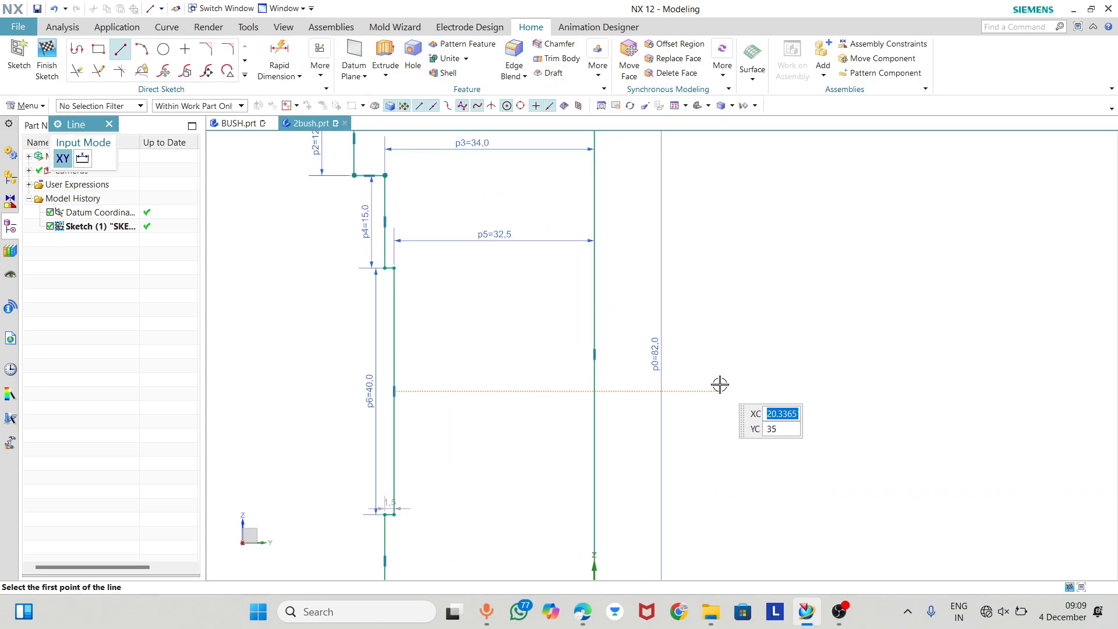
pyautogui.scroll(-2, 720, 385)
pyautogui.press('Escape')
pyautogui.scroll(4, 576, 251)
pyautogui.scroll(-3, 568, 242)
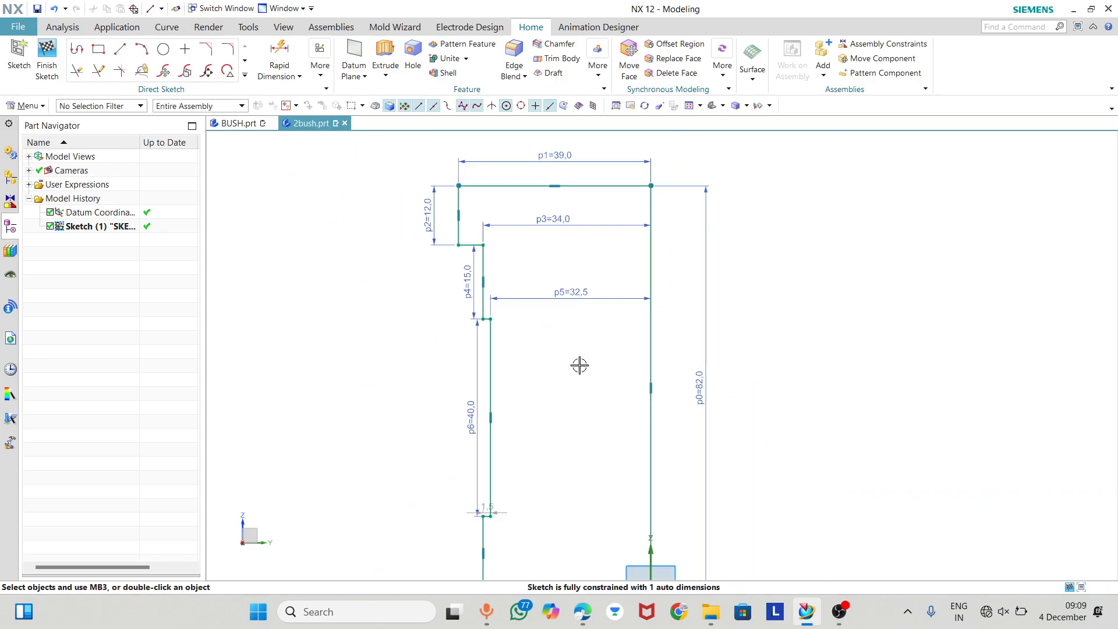
# - Circle the bush's ø50 bore dimension in the PDF drawing and return to the NX sketch
pyautogui.click(575, 613)
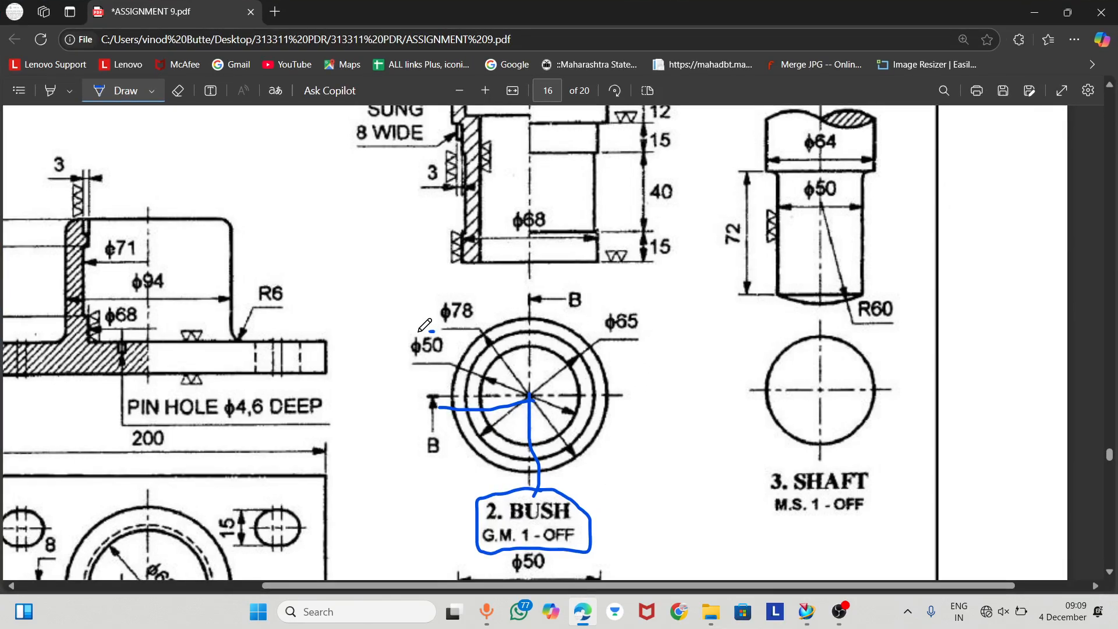
pyautogui.moveTo(432, 360)
pyautogui.mouseDown()
pyautogui.moveTo(447, 347)
pyautogui.moveTo(430, 326)
pyautogui.mouseUp()
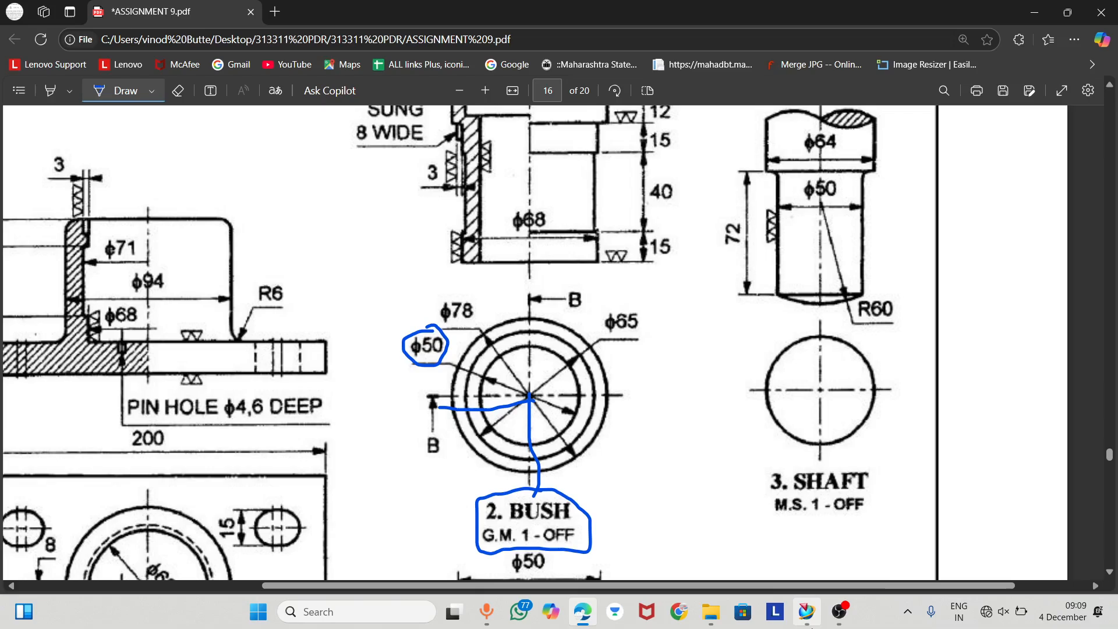
pyautogui.click(807, 612)
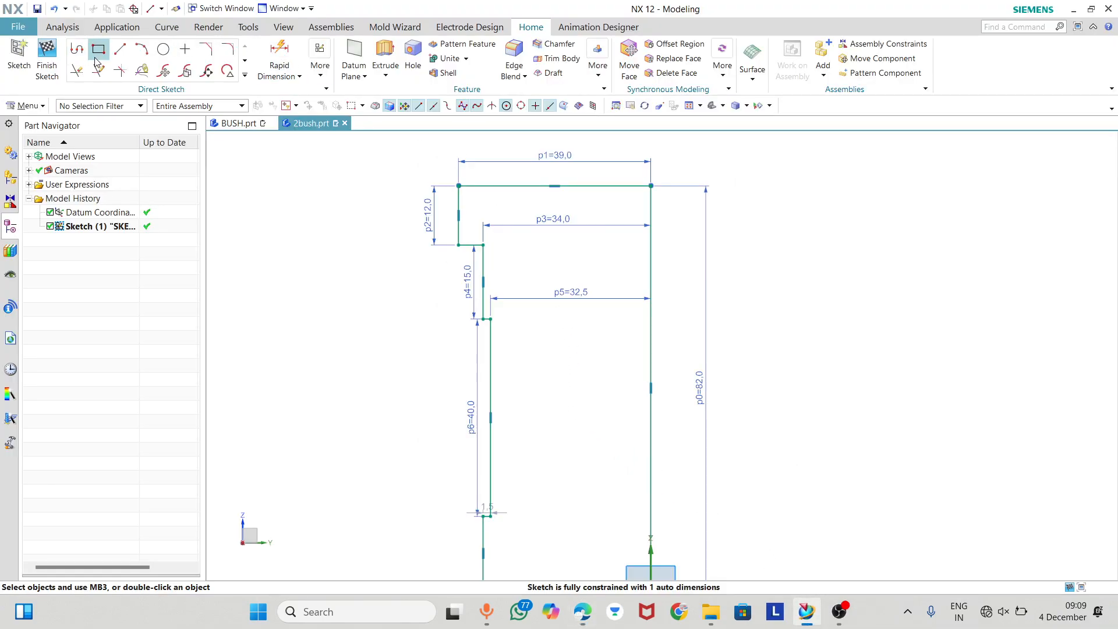
# - Draw a vertical line about 47 mm long inside the profile, about 16 mm from the long vertical line
pyautogui.click(120, 49)
pyautogui.scroll(-3, 335, 165)
pyautogui.scroll(5, 449, 245)
pyautogui.scroll(-3, 449, 221)
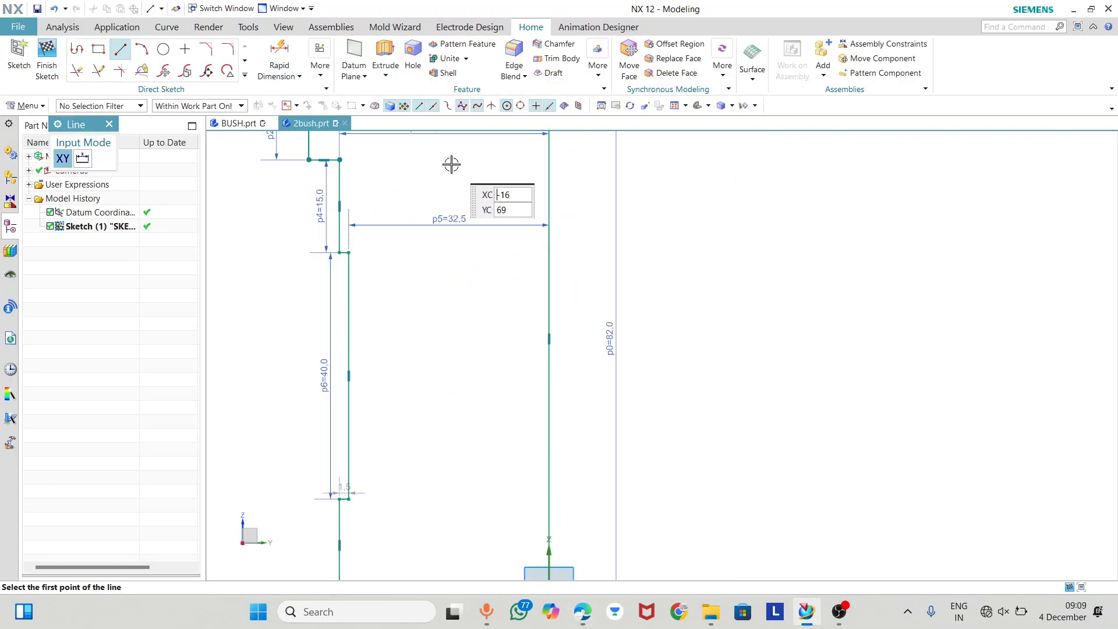
pyautogui.click(450, 158)
pyautogui.click(450, 446)
pyautogui.press('Escape')
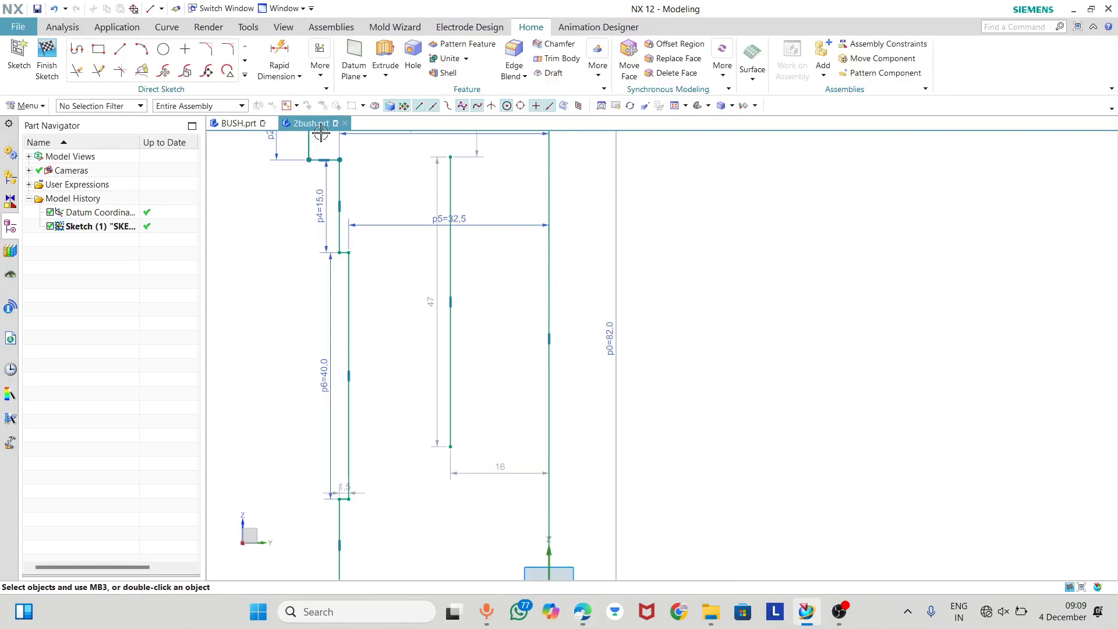
# - Dimension the inner vertical line from the long vertical line and set the distance to 50/2
pyautogui.click(280, 49)
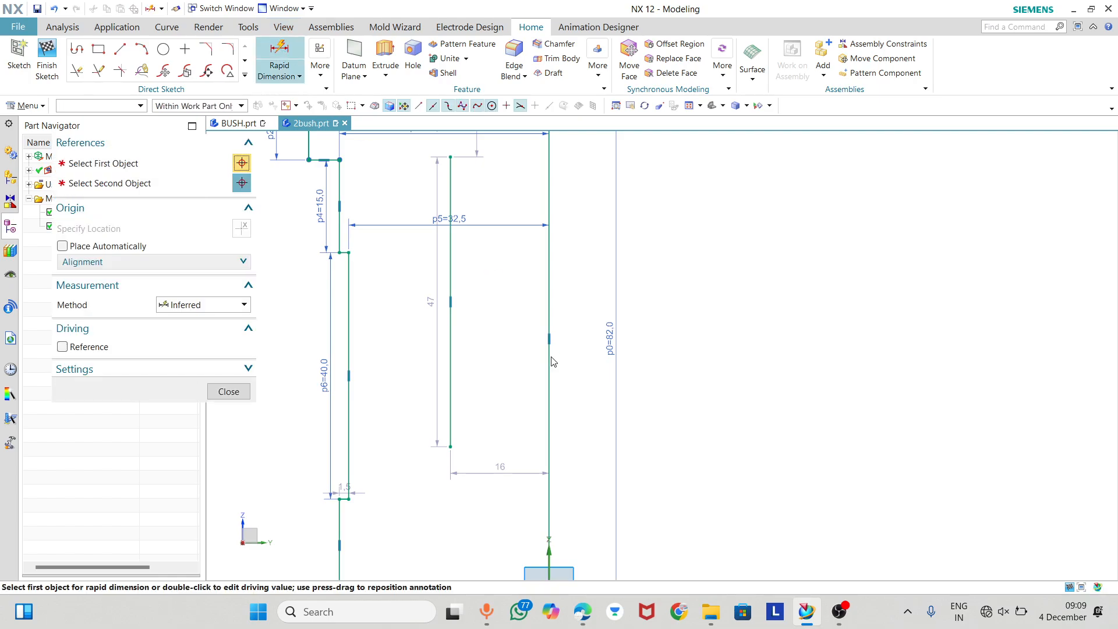
pyautogui.click(549, 293)
pyautogui.click(450, 274)
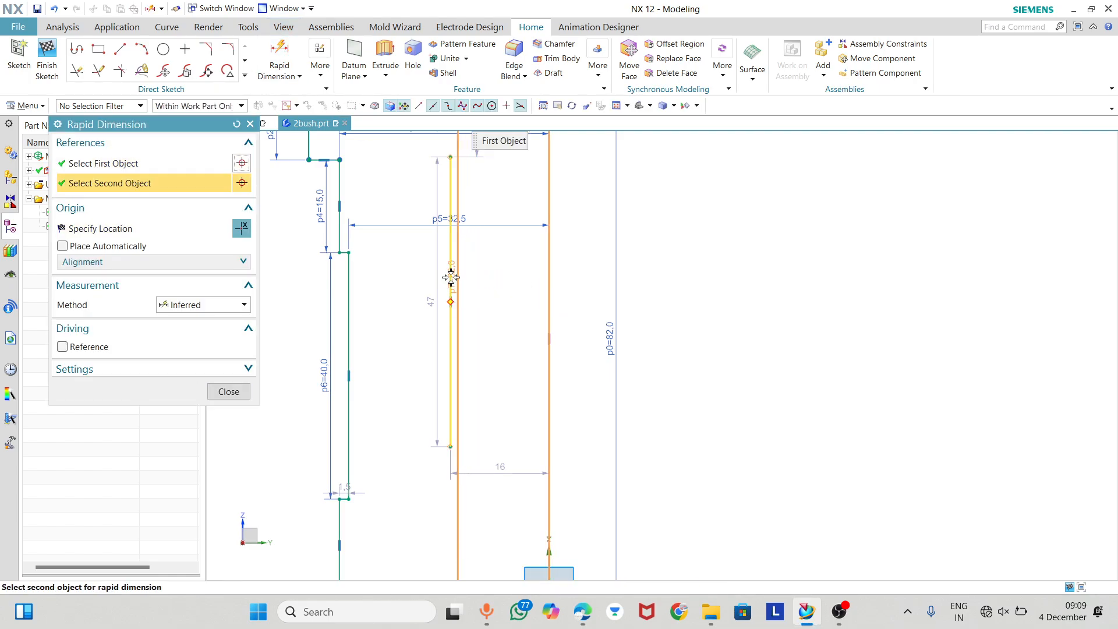
pyautogui.click(505, 343)
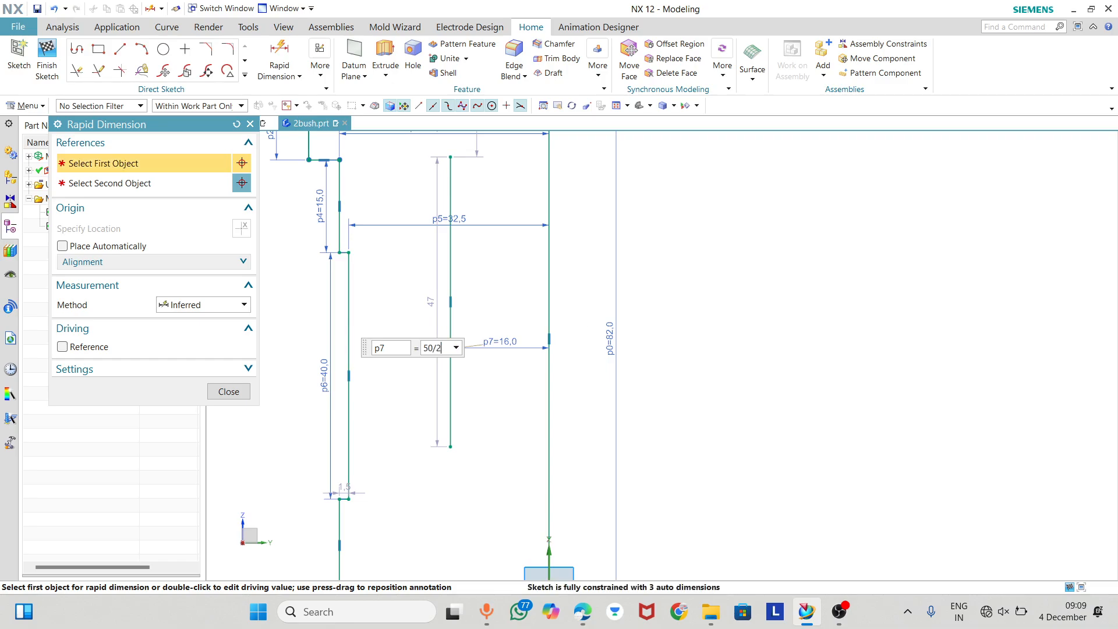
pyautogui.write('50/2')
pyautogui.press('Return')
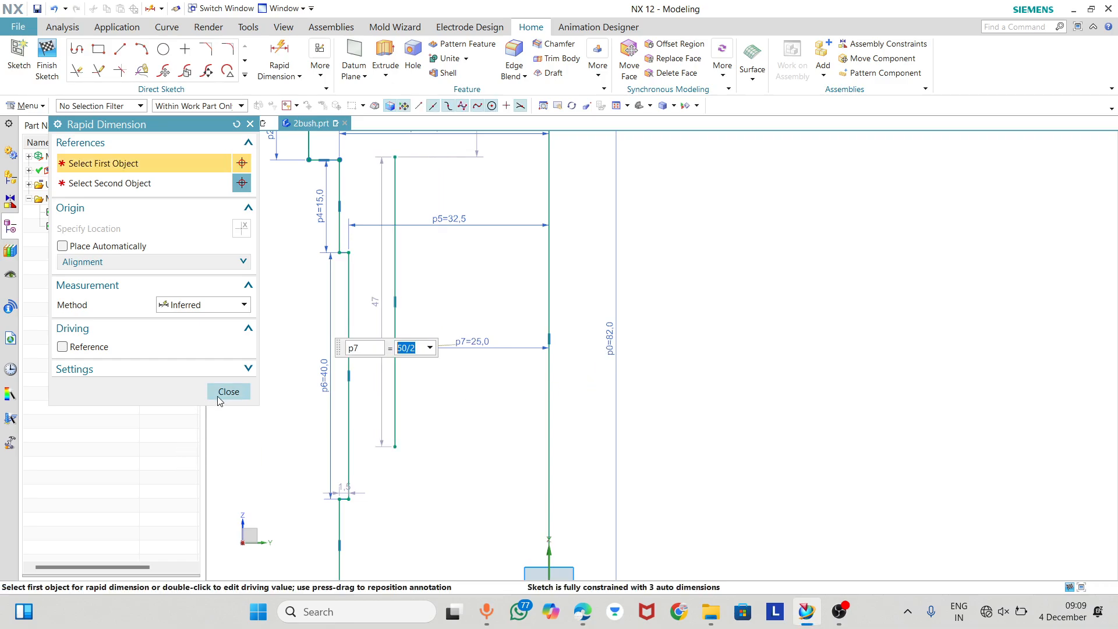
pyautogui.click(229, 392)
# - Extend the upper end of the inner vertical line to the profile's top horizontal line with Quick Extend
pyautogui.scroll(3, 431, 281)
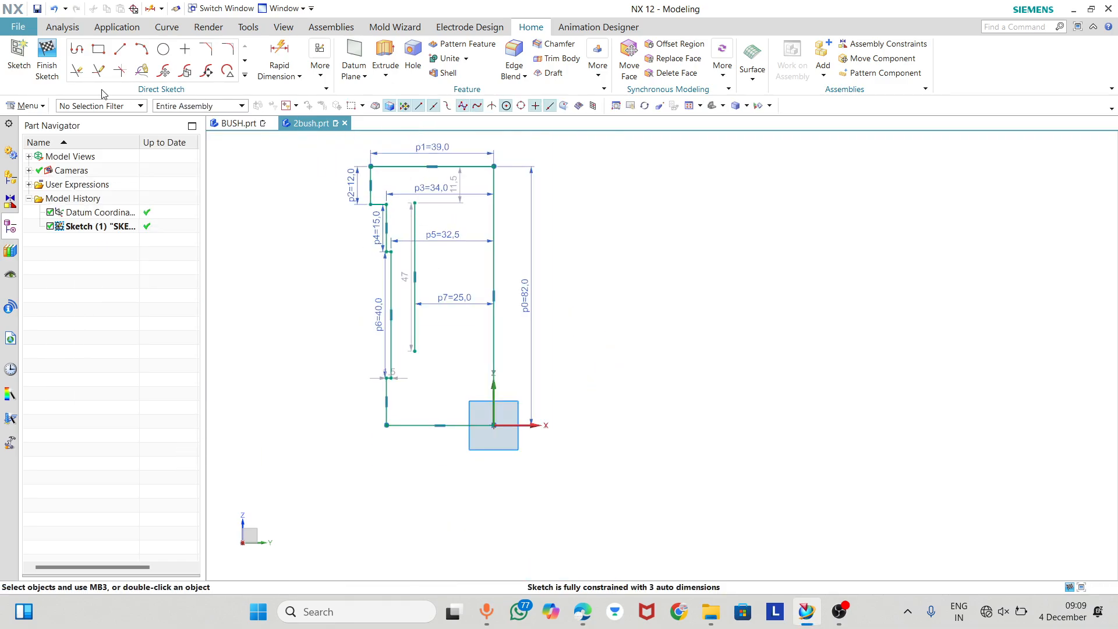
pyautogui.click(96, 70)
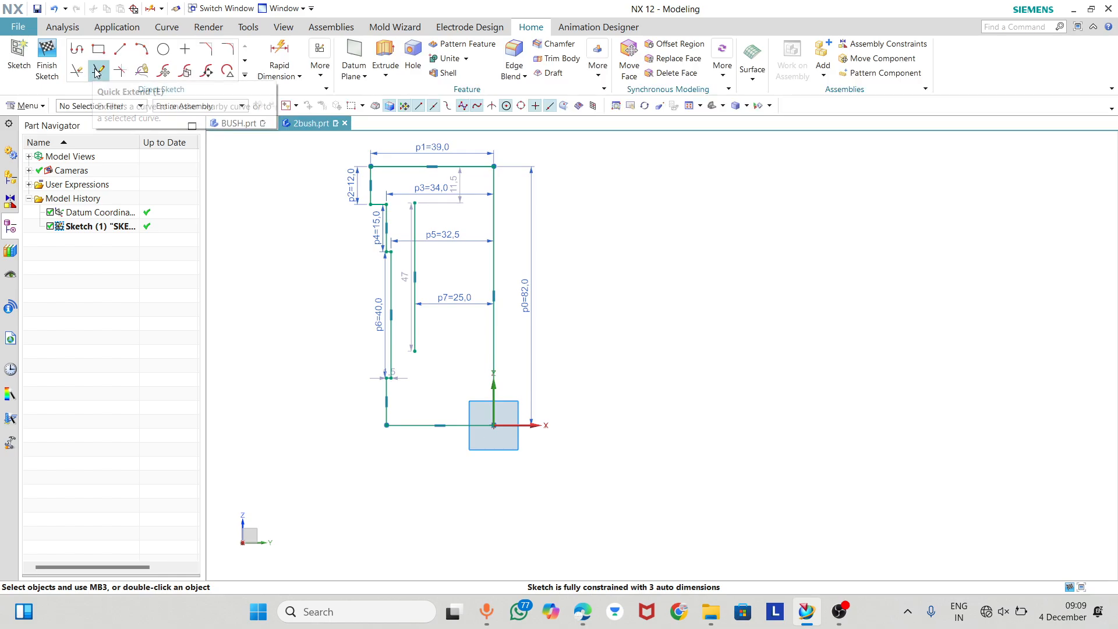
pyautogui.click(414, 222)
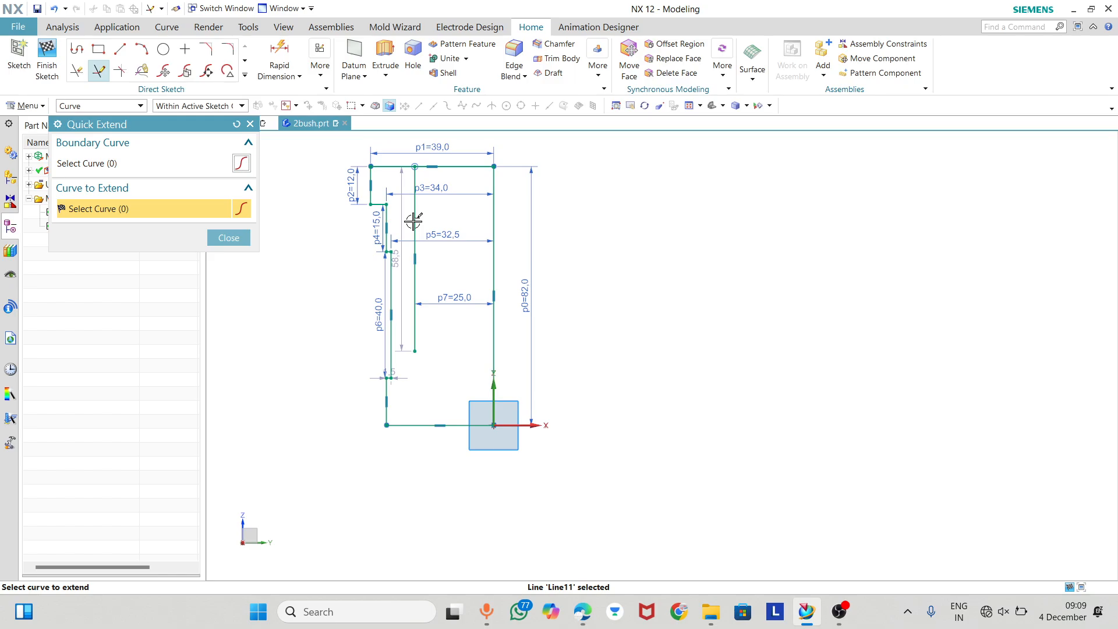
# - Extend the lower end of the inner vertical line to the profile's bottom horizontal line with Quick Extend
pyautogui.click(415, 349)
pyautogui.click(229, 238)
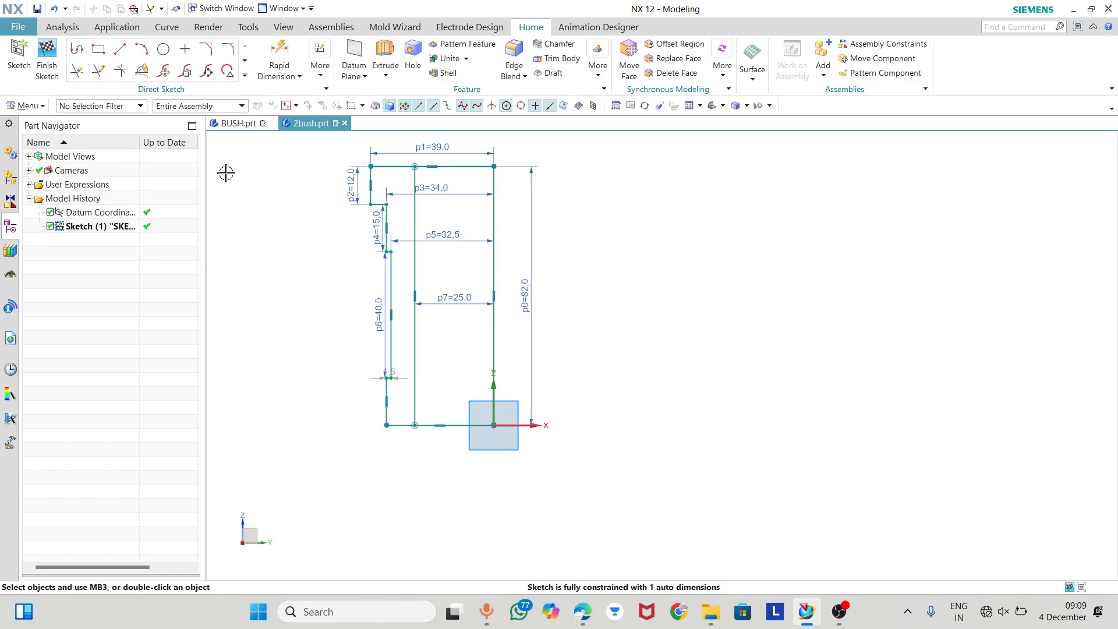
pyautogui.click(97, 71)
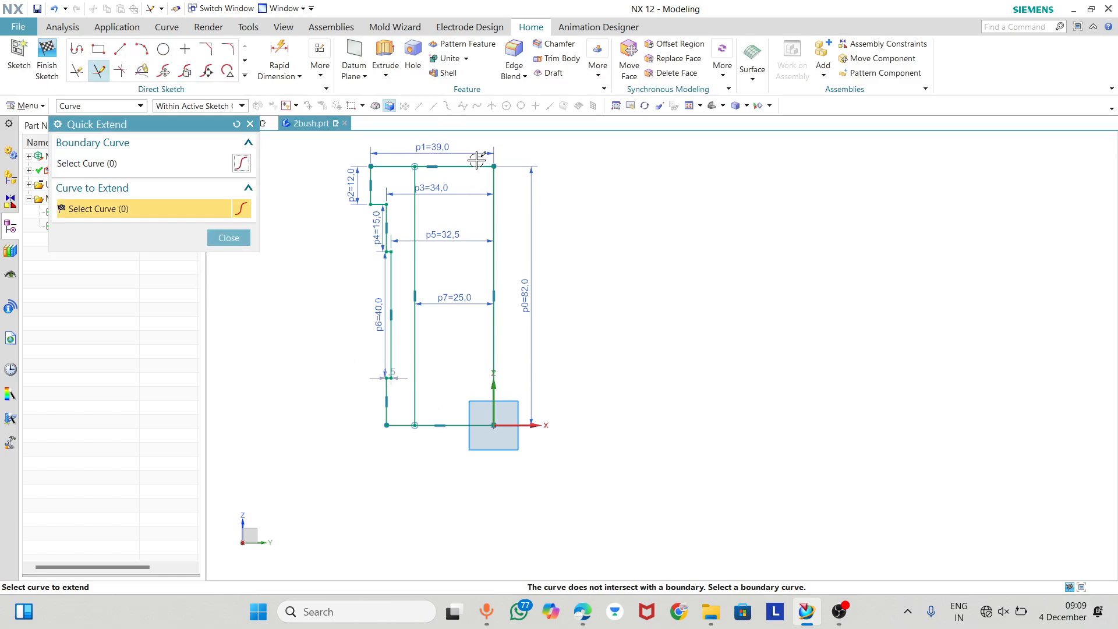
pyautogui.click(476, 166)
pyautogui.moveTo(457, 166); pyautogui.dragTo(456, 184)
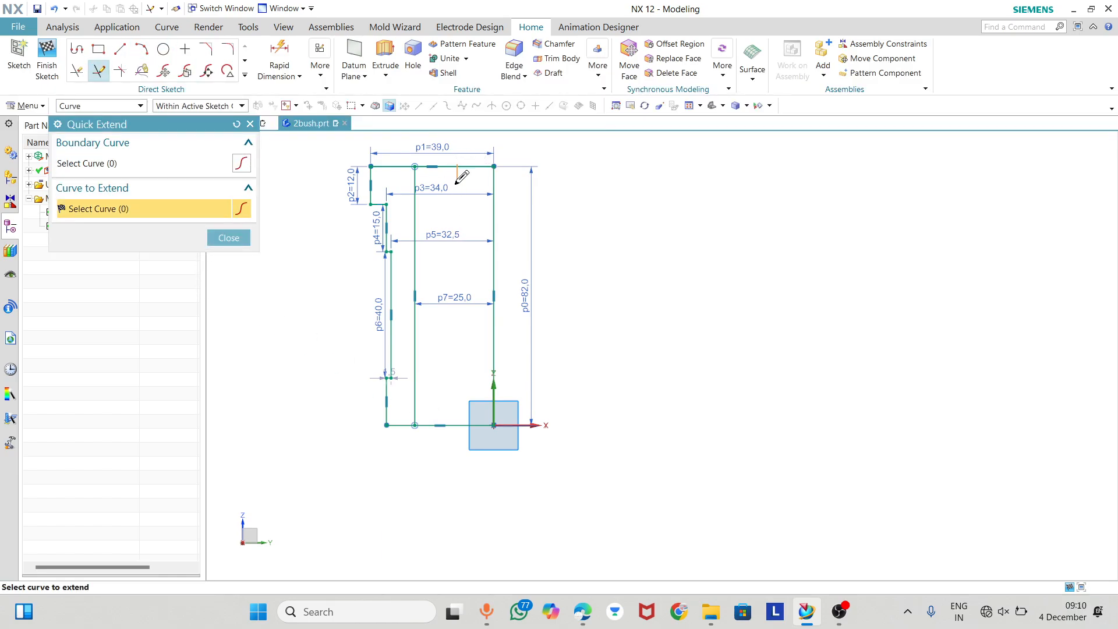
# - Trim away the top and bottom segments between the two long vertical lines and the vertical line at the origin, and finish the sketch
pyautogui.click(76, 71)
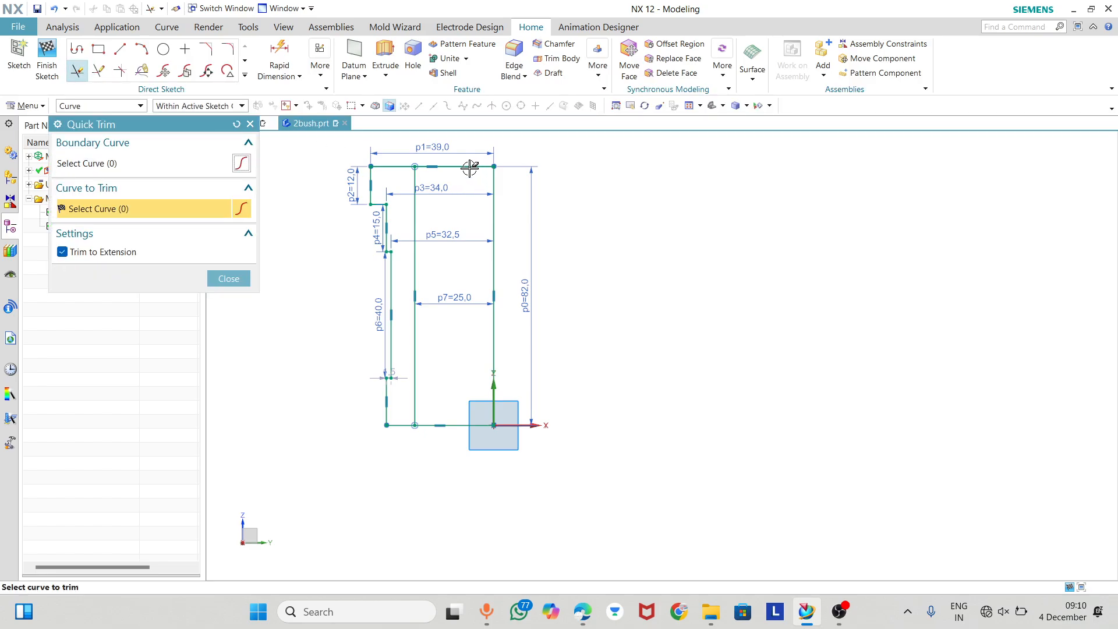
pyautogui.click(441, 425)
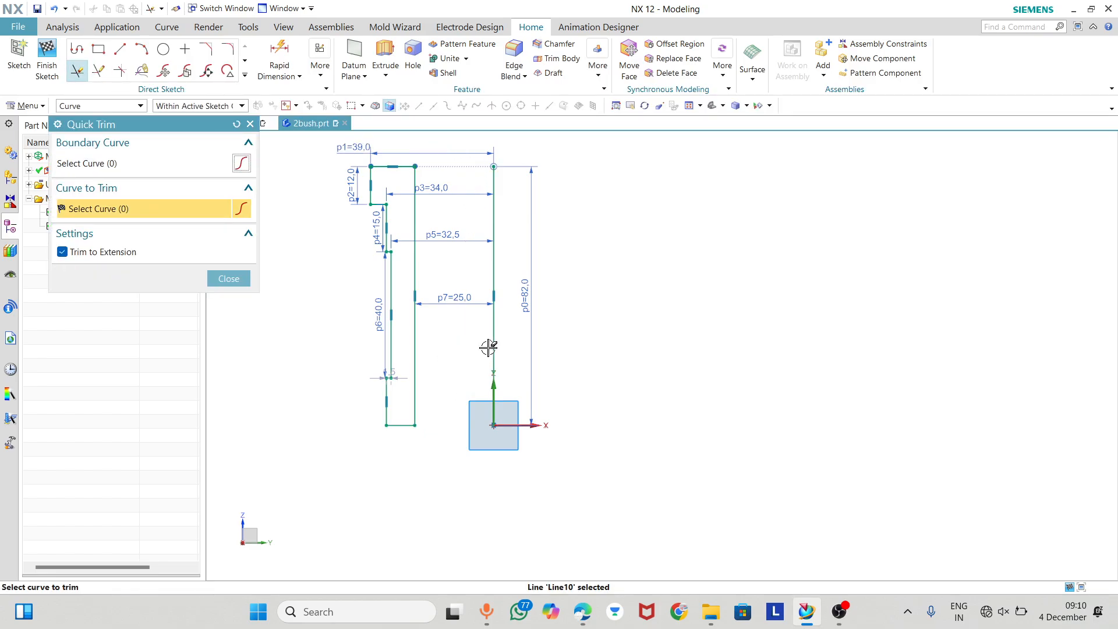
pyautogui.click(492, 343)
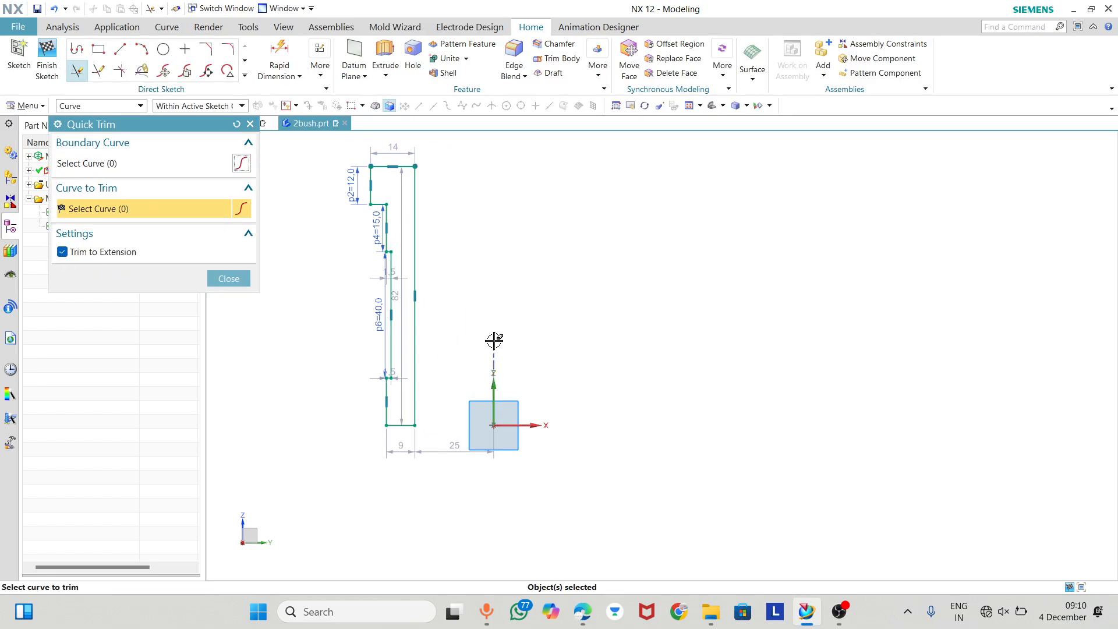
pyautogui.click(228, 279)
pyautogui.scroll(1, 445, 177)
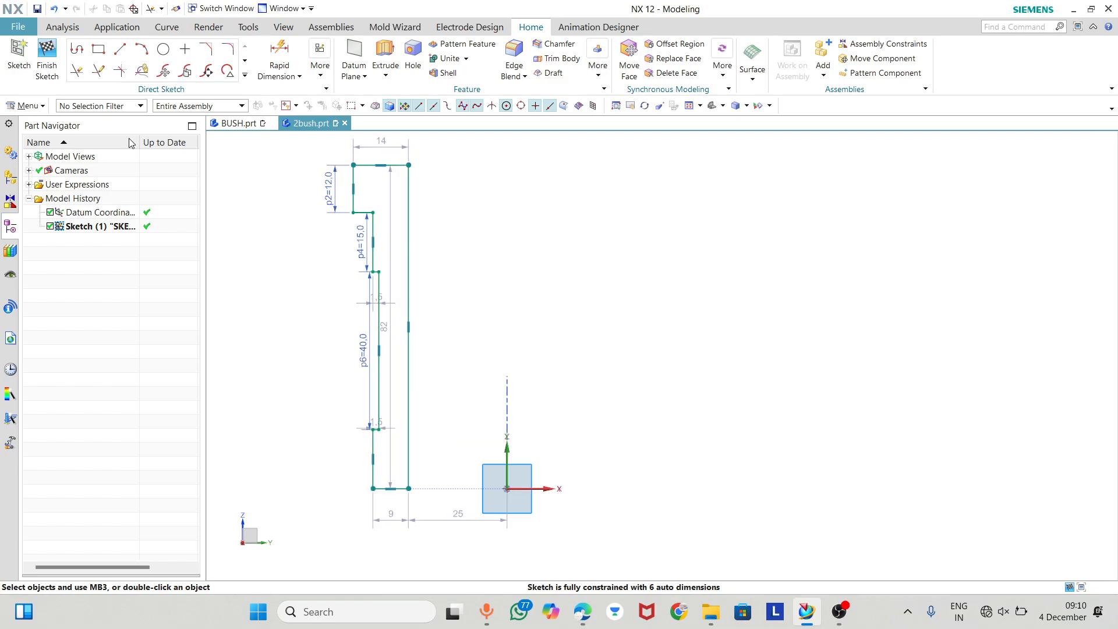
pyautogui.click(47, 61)
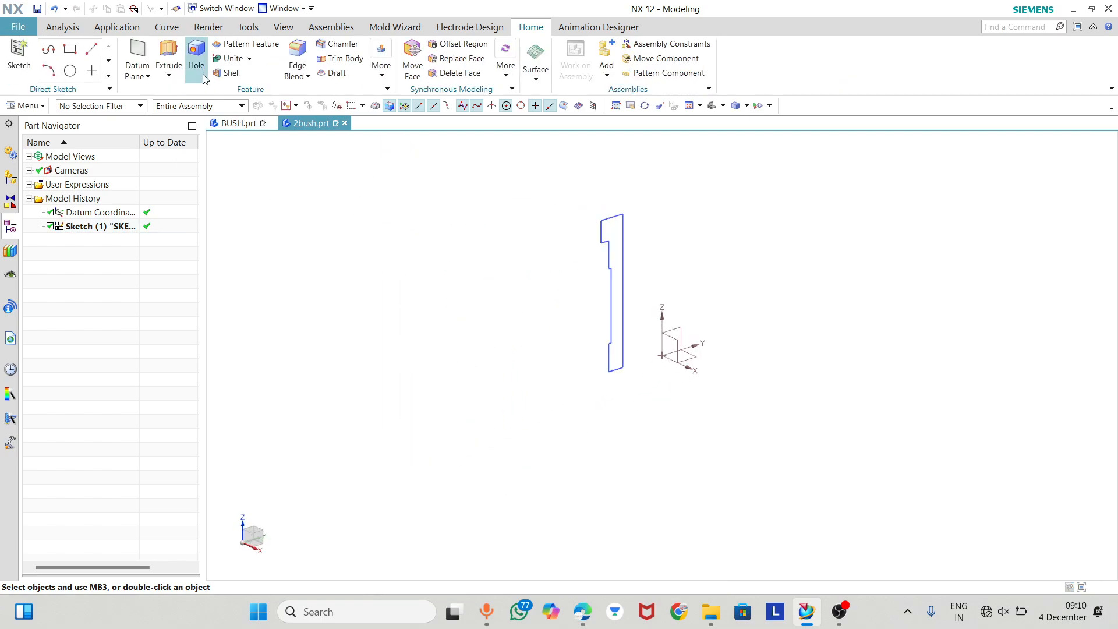
# - Revolve the closed bush profile from 0 to 360° about the datum Z axis and save the part
pyautogui.click(169, 79)
pyautogui.click(173, 109)
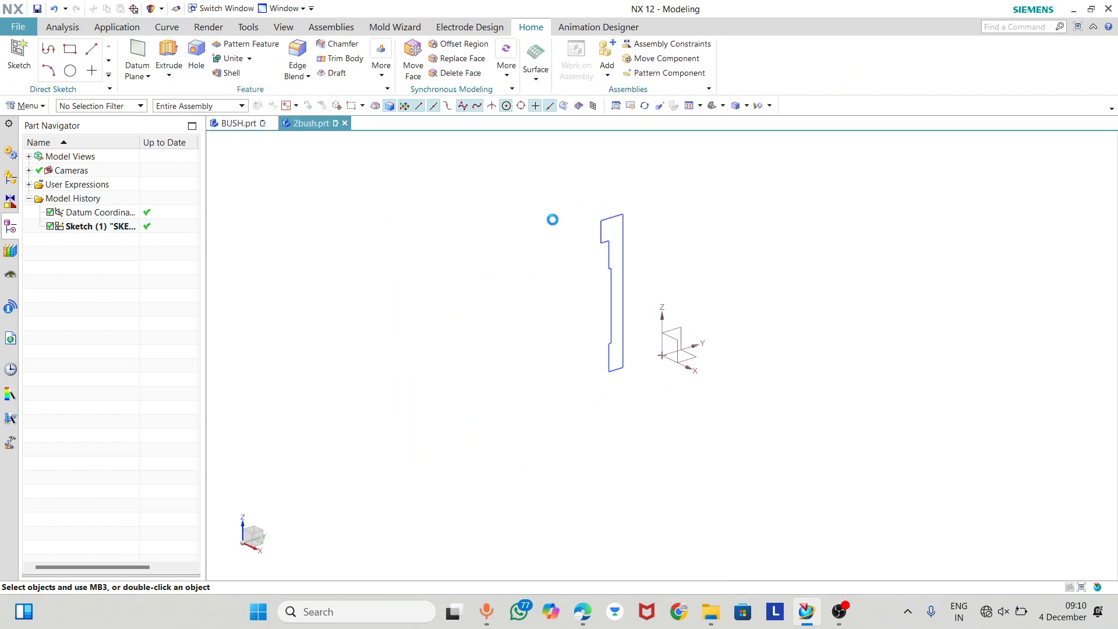
pyautogui.scroll(2, 616, 225)
pyautogui.click(621, 224)
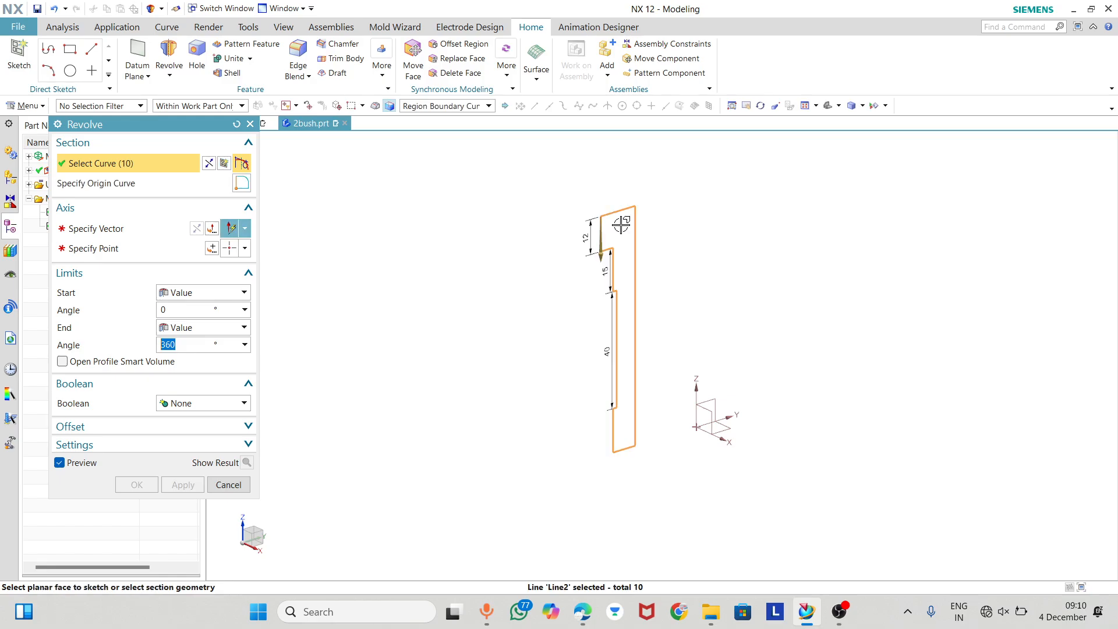
pyautogui.click(75, 229)
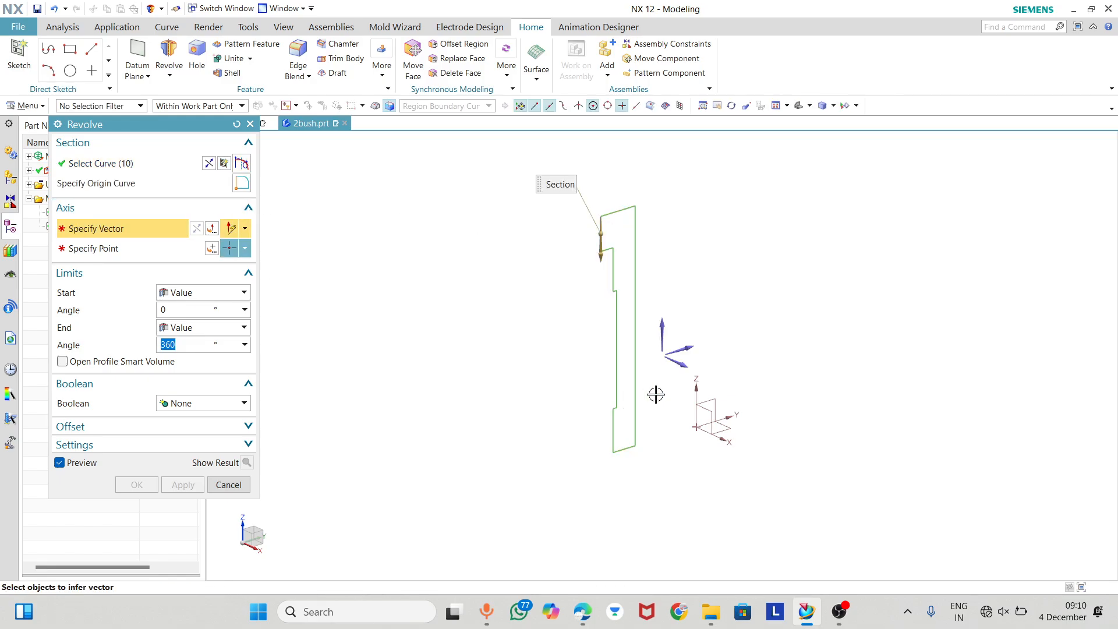
pyautogui.click(693, 388)
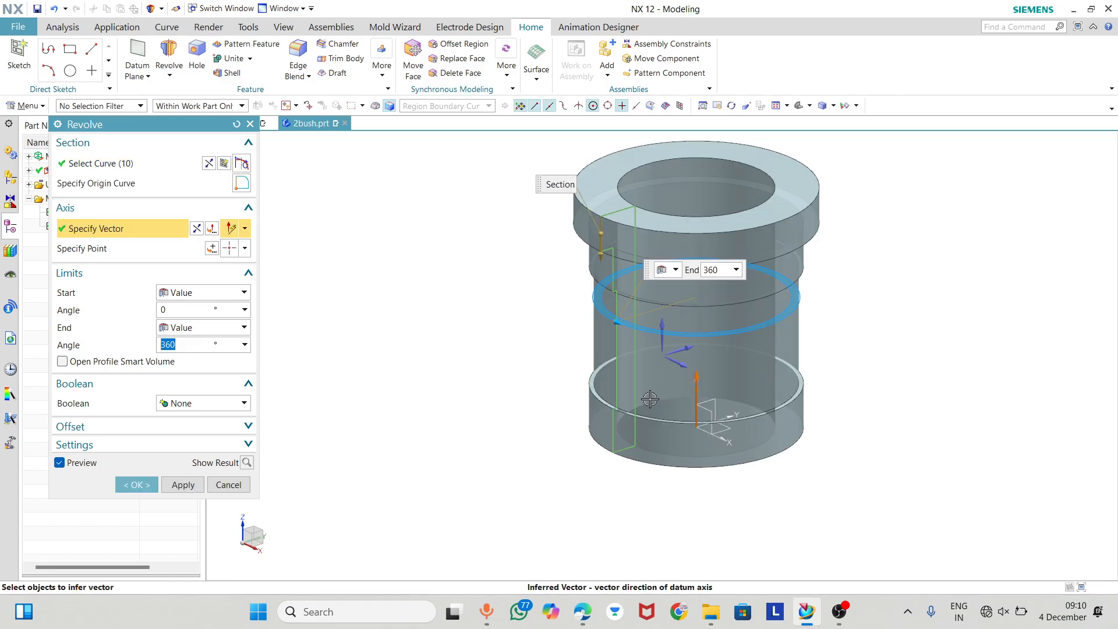
pyautogui.click(132, 484)
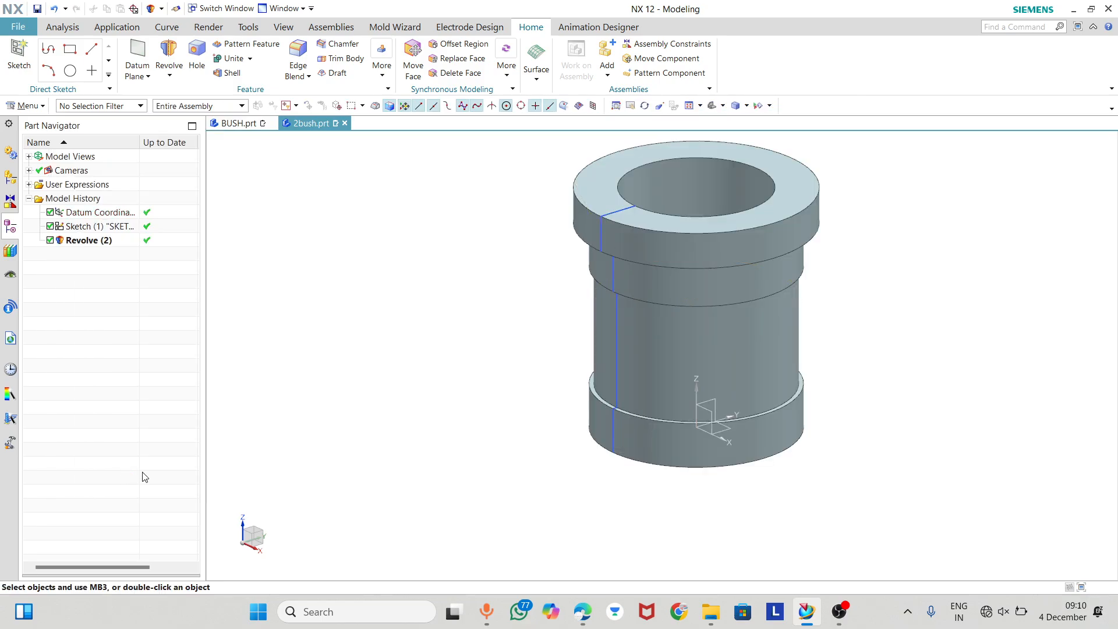
pyautogui.moveTo(781, 369); pyautogui.dragTo(758, 353, button='middle')
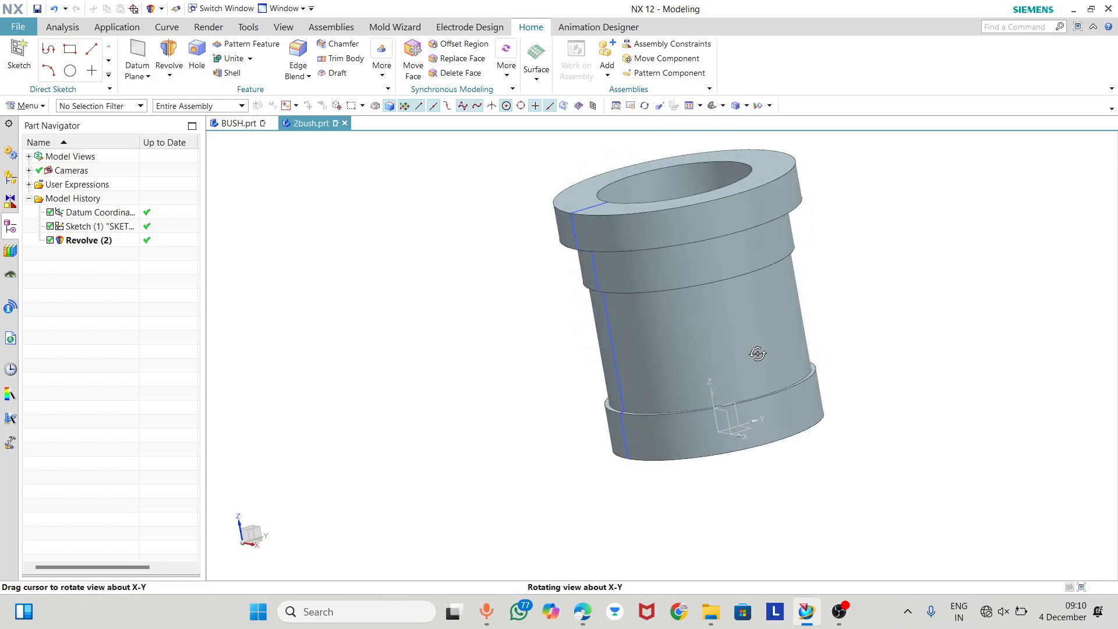
pyautogui.click(37, 10)
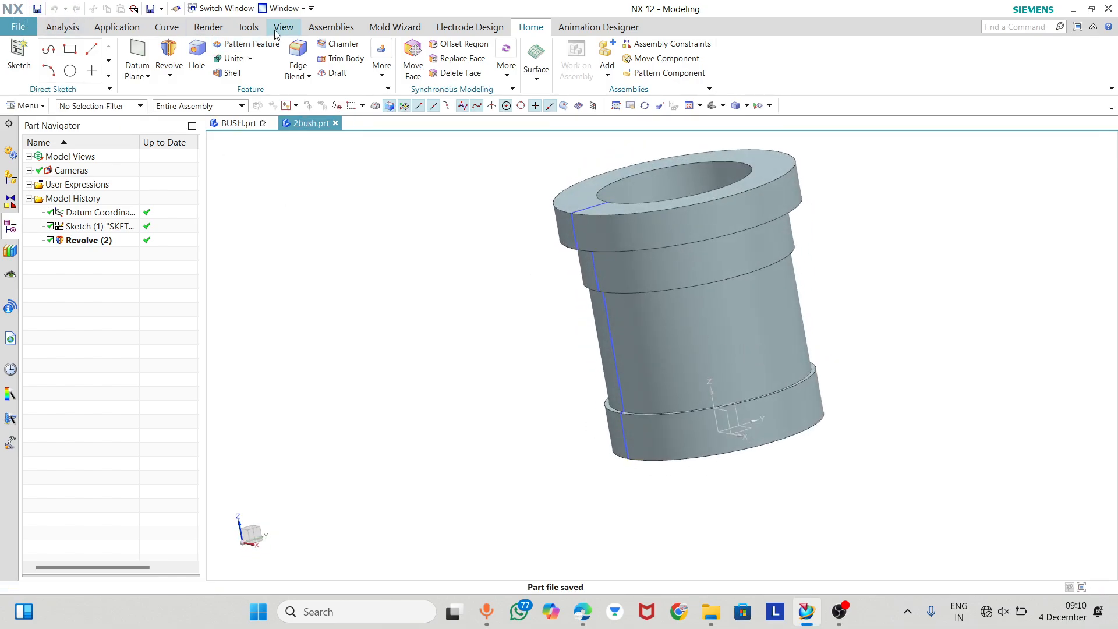
# - Change the display color of the bush's solid body to Red and save the part
pyautogui.click(280, 30)
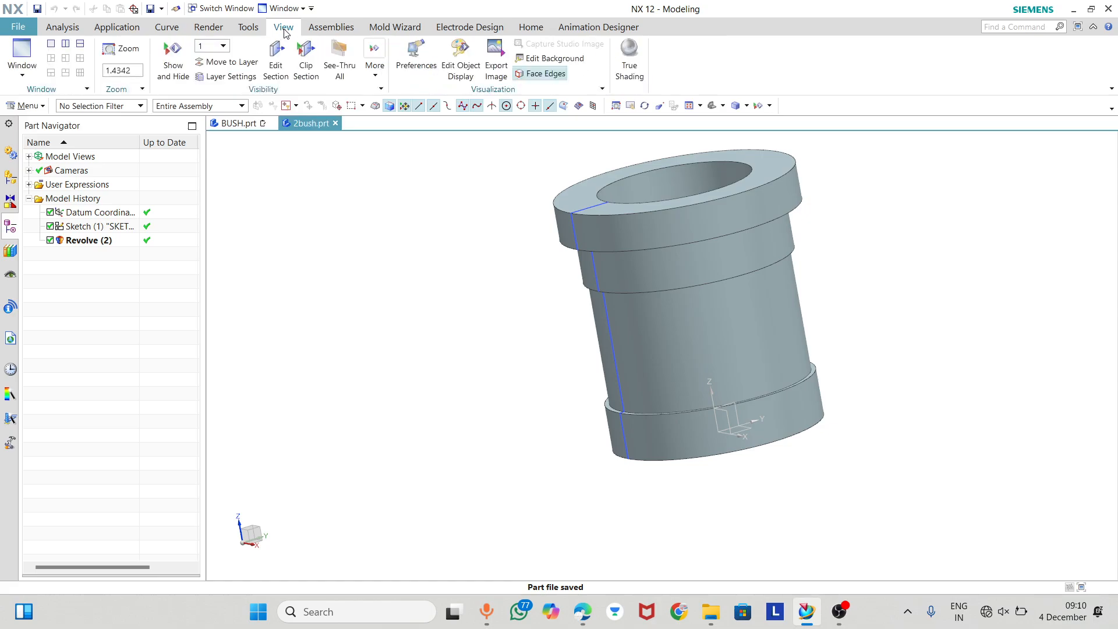
pyautogui.click(461, 62)
pyautogui.click(632, 233)
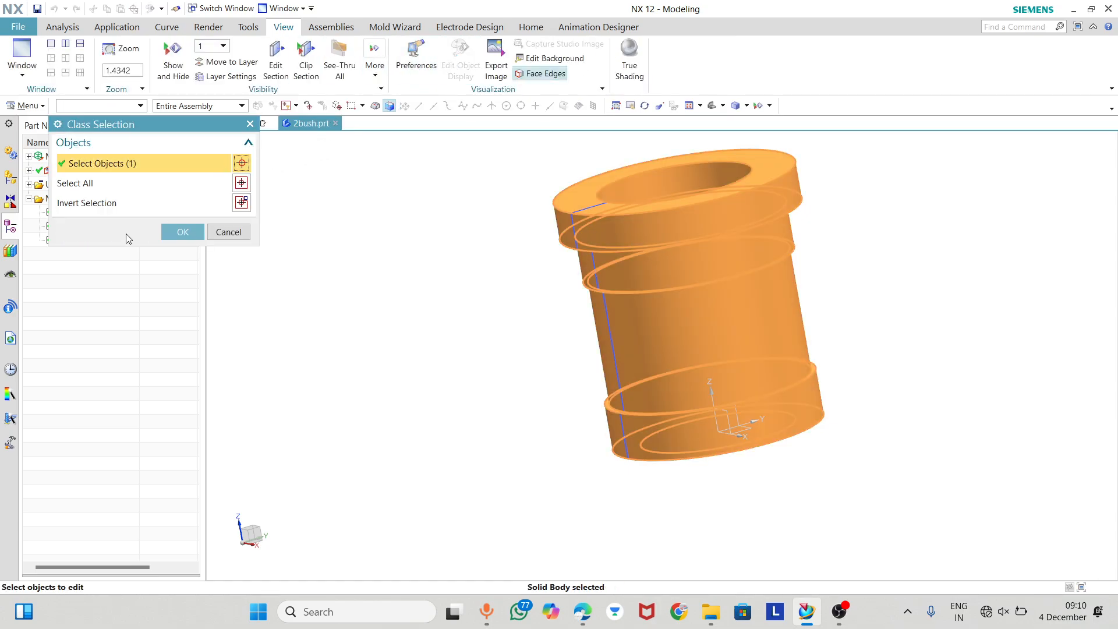
pyautogui.click(183, 232)
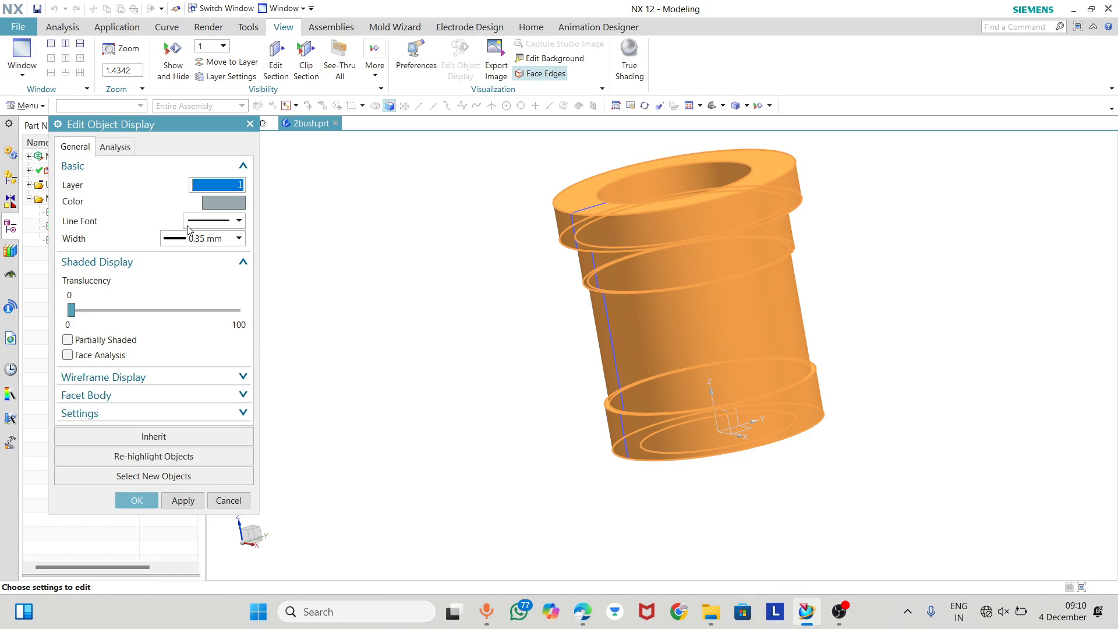
pyautogui.click(222, 204)
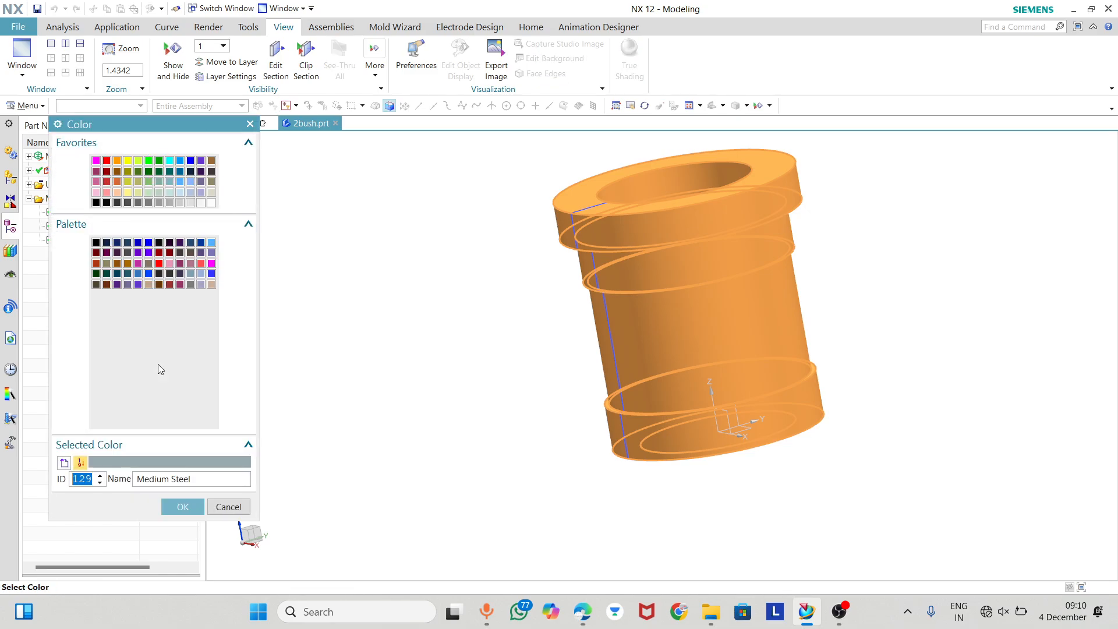
pyautogui.click(108, 163)
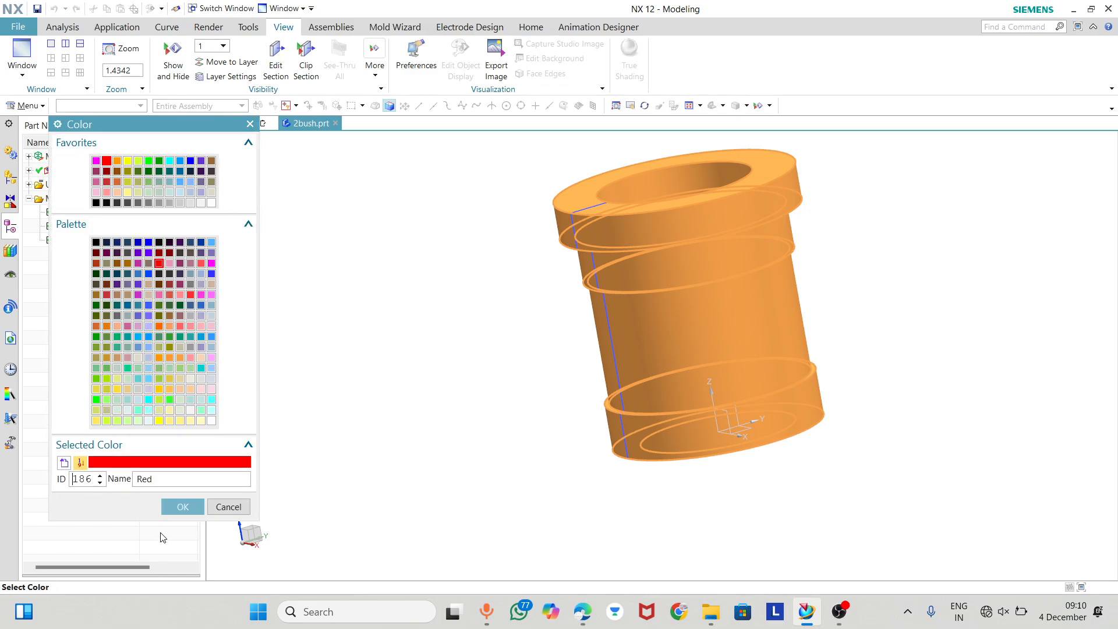
pyautogui.click(182, 506)
pyautogui.click(143, 500)
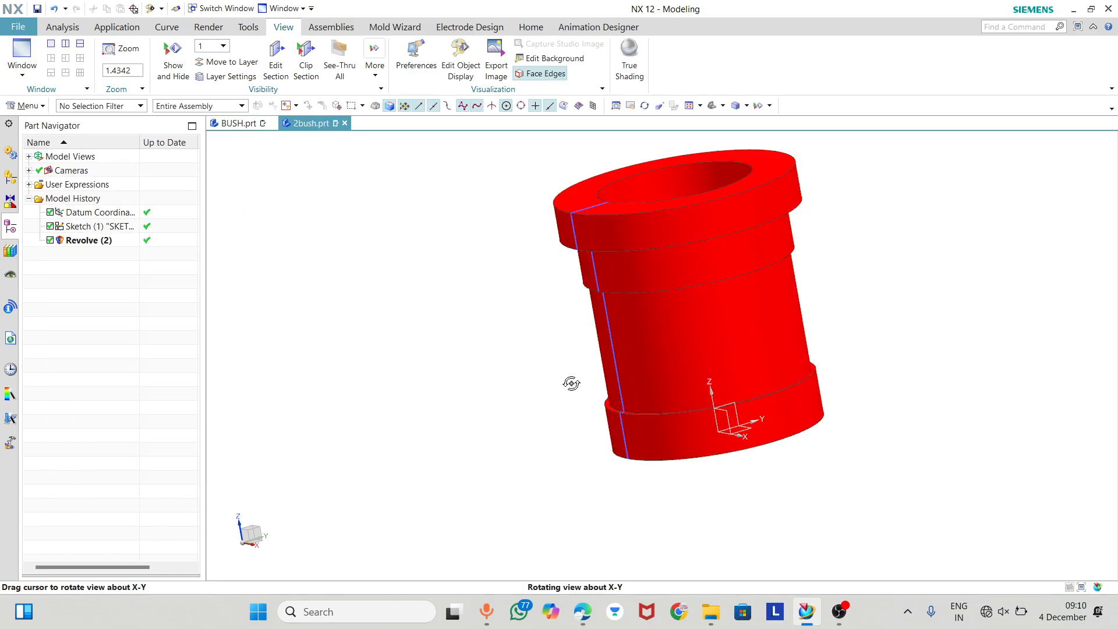
pyautogui.moveTo(571, 381); pyautogui.dragTo(544, 418, button='middle')
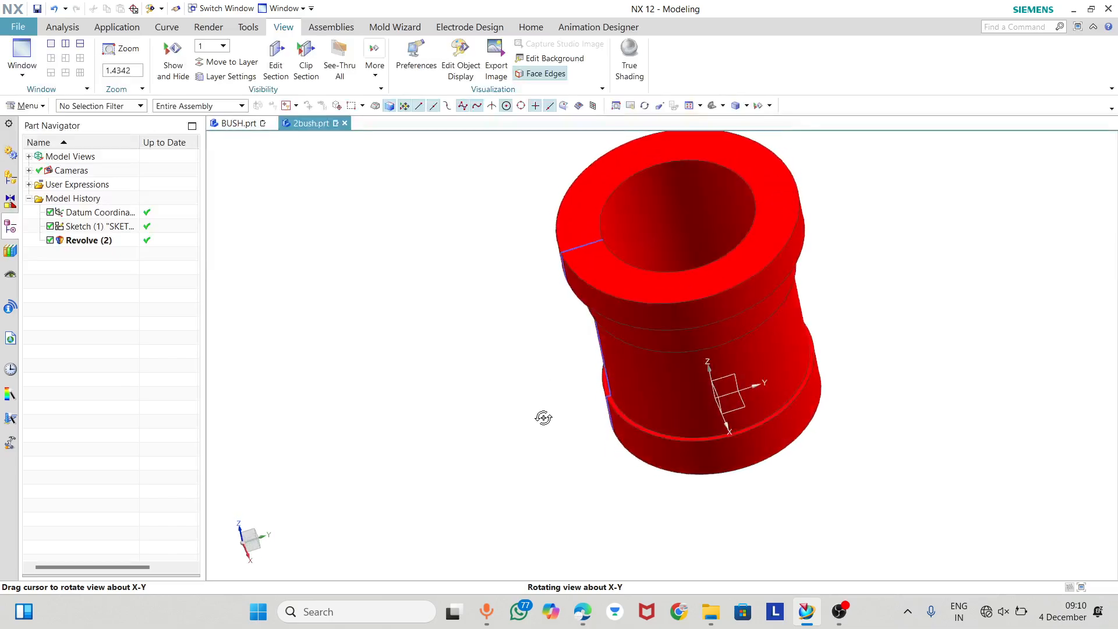
pyautogui.click(37, 8)
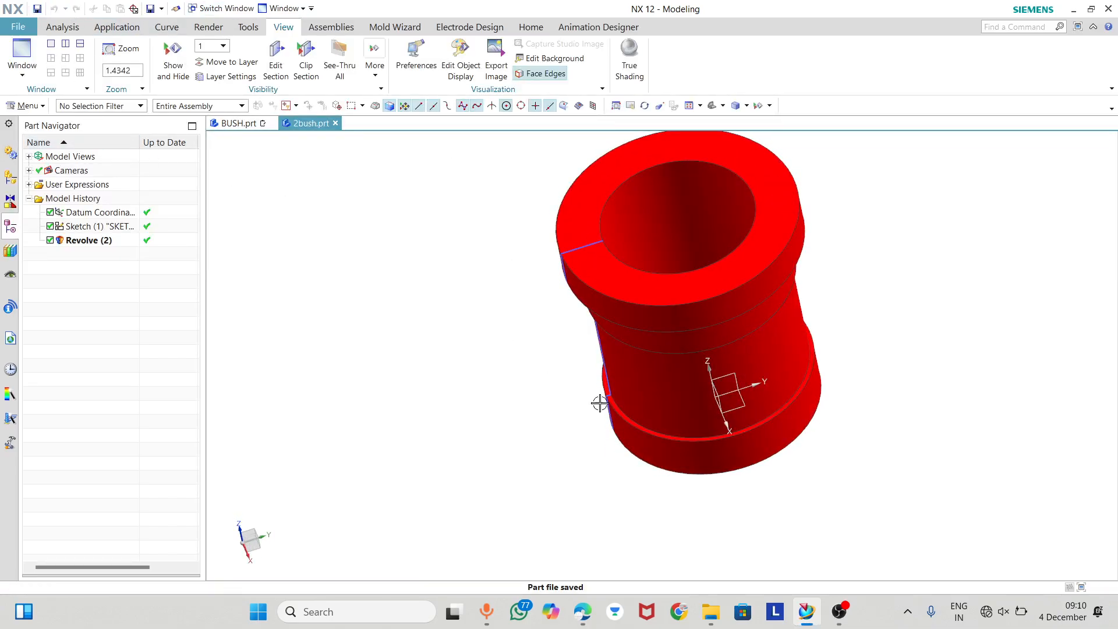
pyautogui.moveTo(845, 613)
pyautogui.click(808, 543)
# - Hide the datum coordinate system and the profile sketch so only the bush body is displayed
pyautogui.moveTo(656, 367); pyautogui.dragTo(593, 277, button='middle')
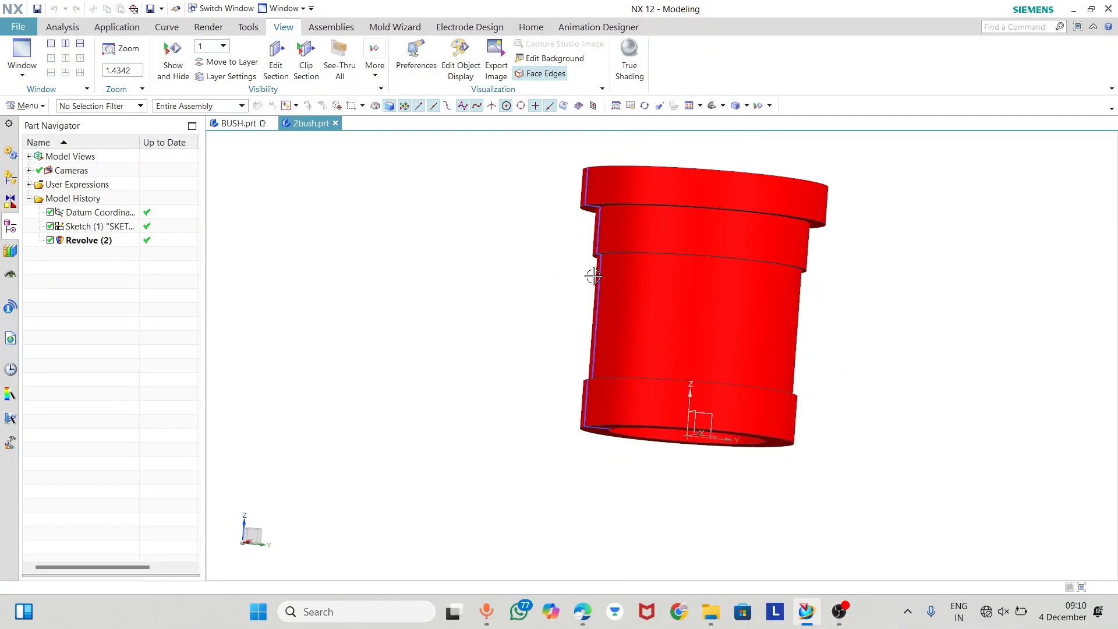
pyautogui.rightClick(71, 211)
pyautogui.click(113, 218)
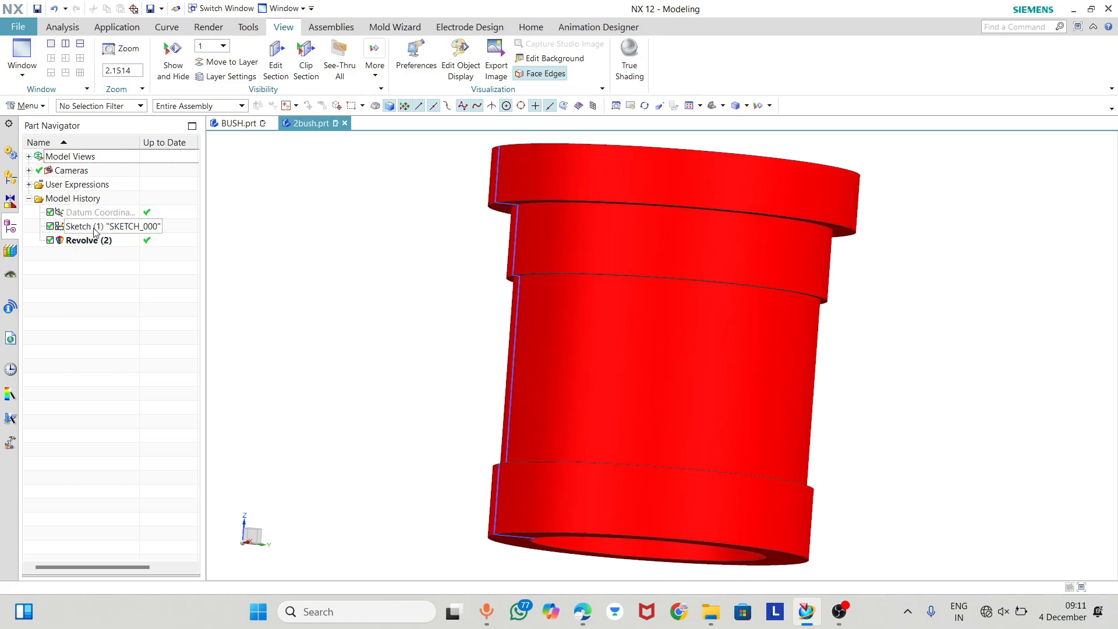
pyautogui.rightClick(93, 227)
pyautogui.click(116, 236)
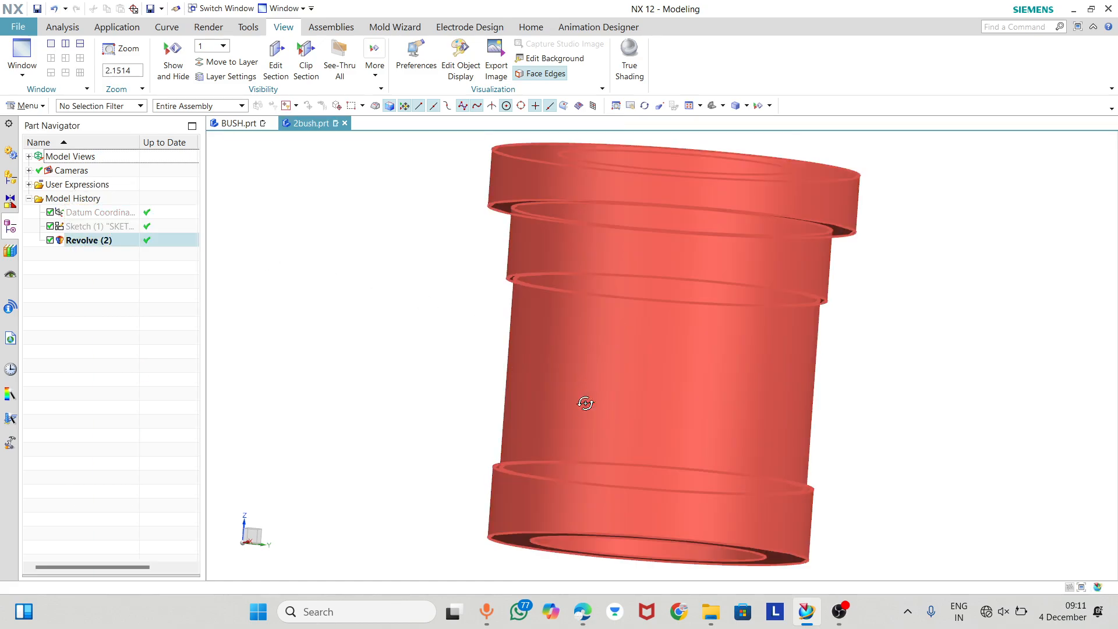
pyautogui.moveTo(584, 402); pyautogui.dragTo(652, 350, button='middle')
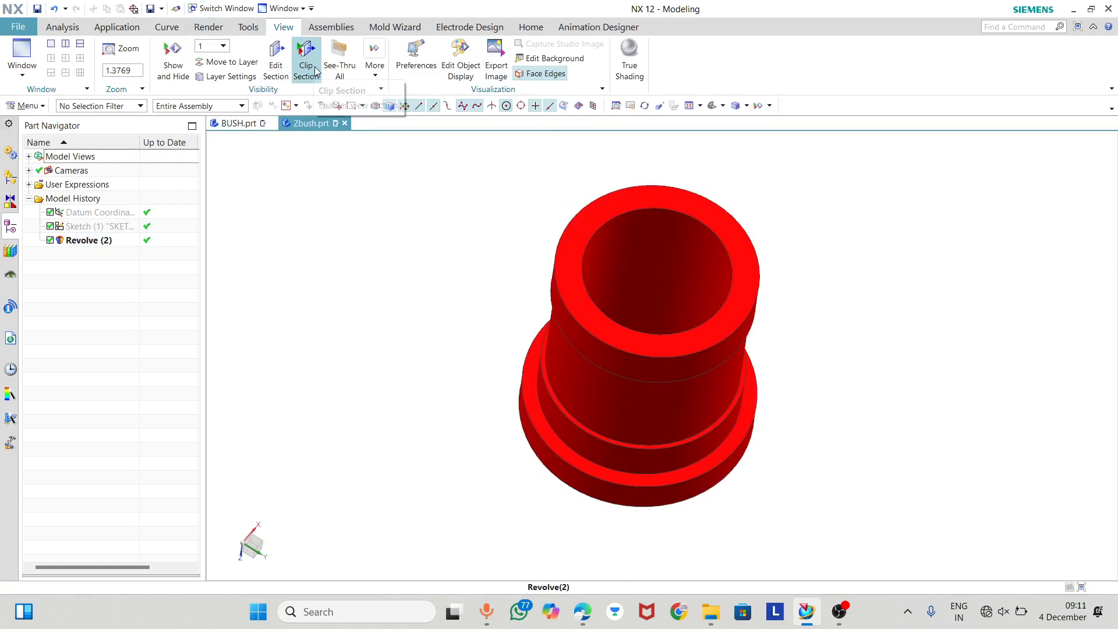
# - Section the bush with One Plane normal to X at offset 0 and view the cut face straight on
pyautogui.click(275, 53)
pyautogui.moveTo(673, 356); pyautogui.dragTo(786, 201, button='middle')
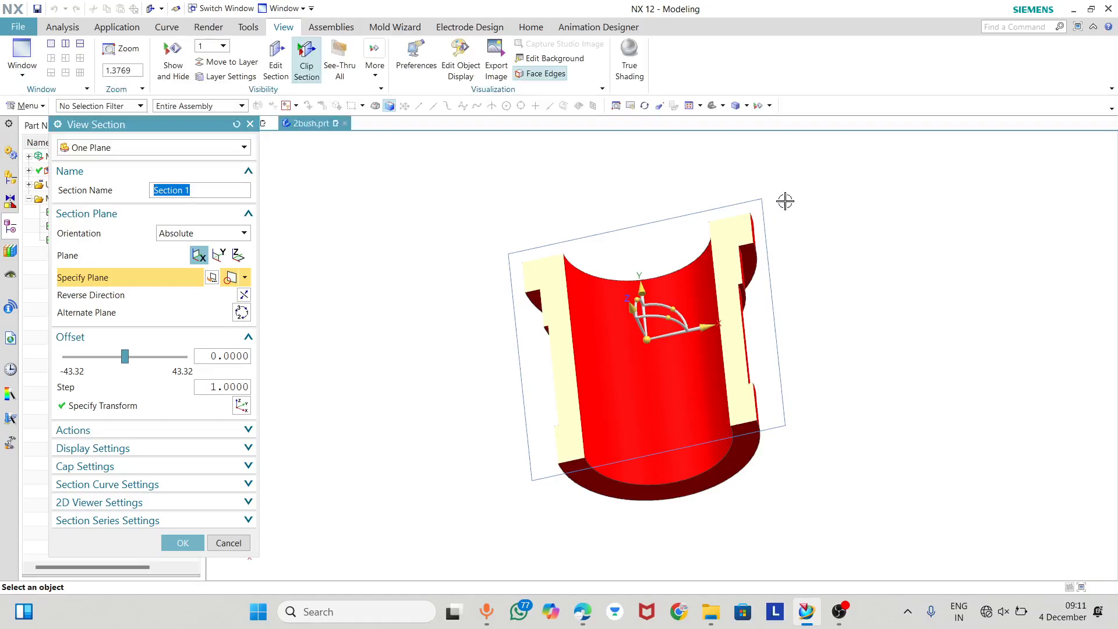
pyautogui.click(710, 108)
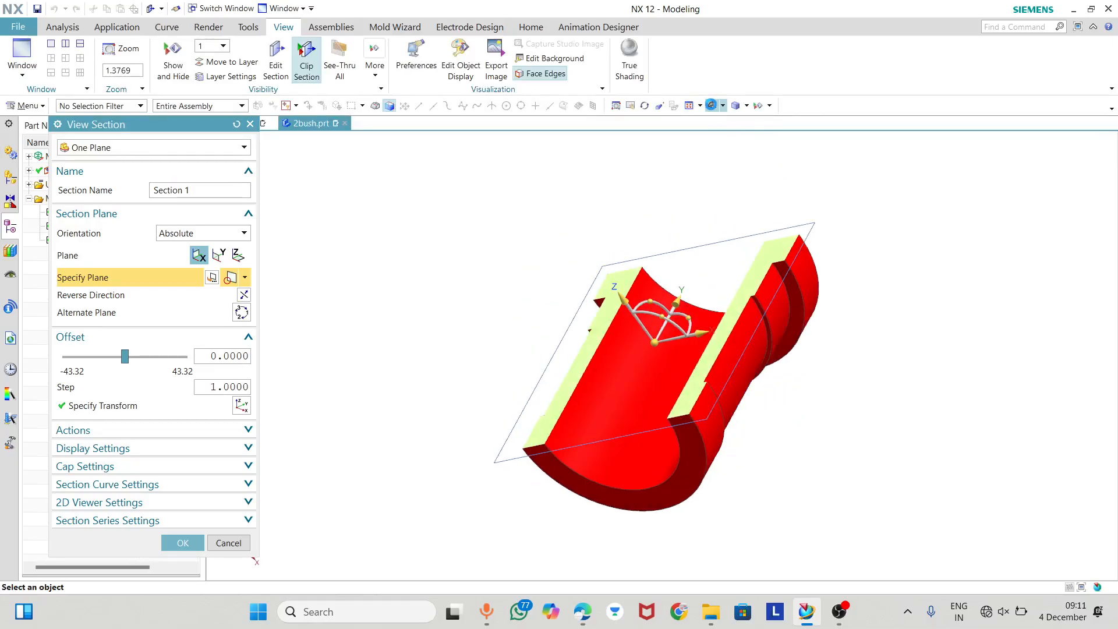
pyautogui.click(724, 106)
pyautogui.click(727, 128)
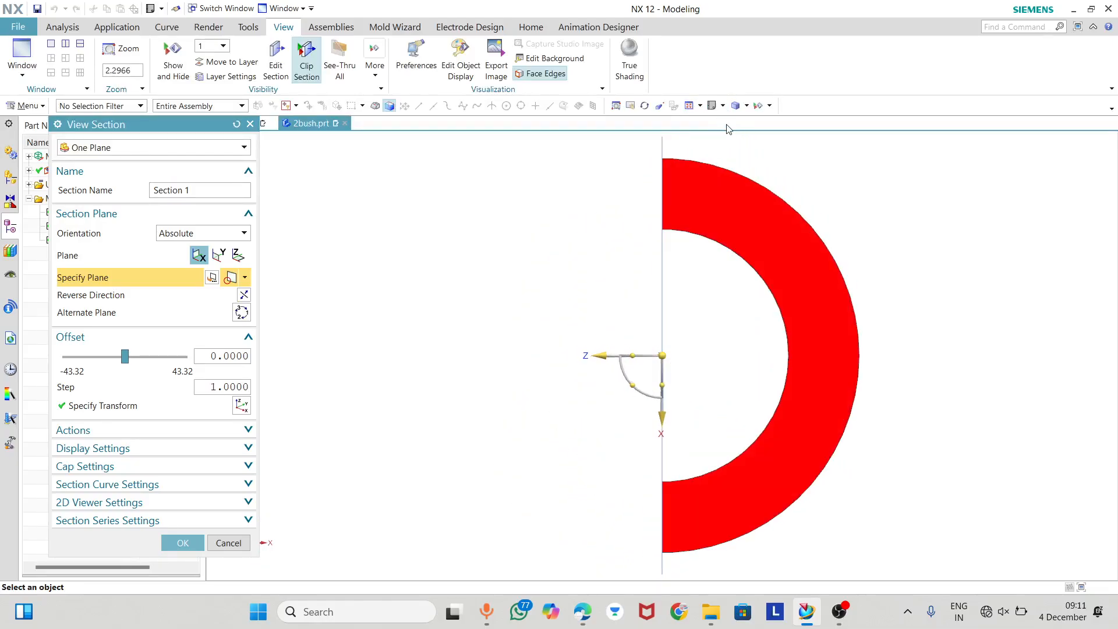
pyautogui.click(724, 106)
pyautogui.click(736, 131)
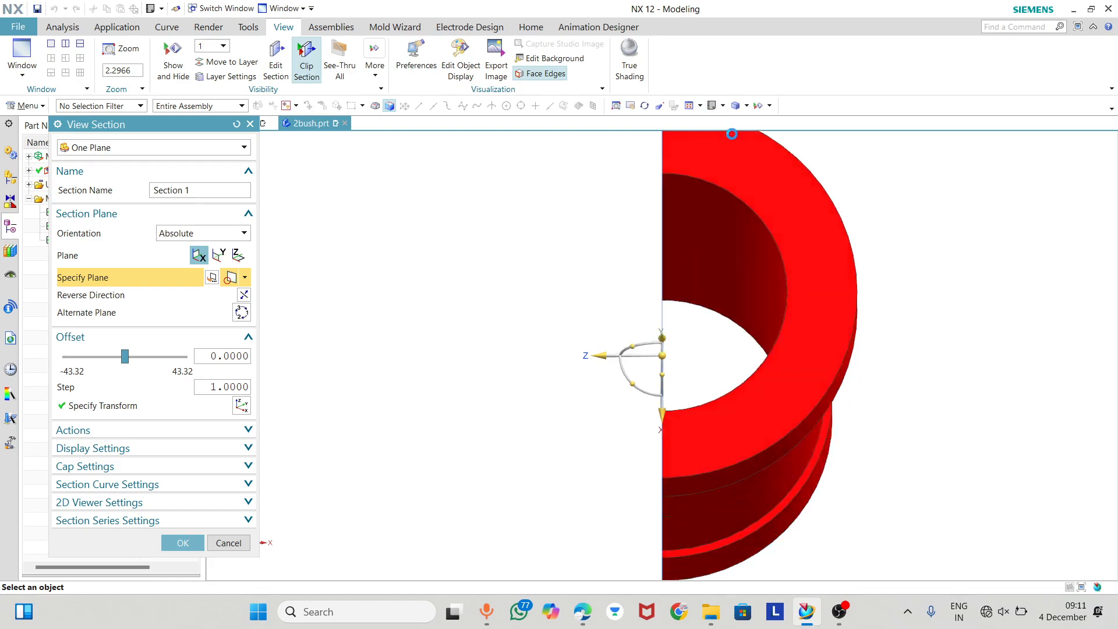
pyautogui.click(723, 106)
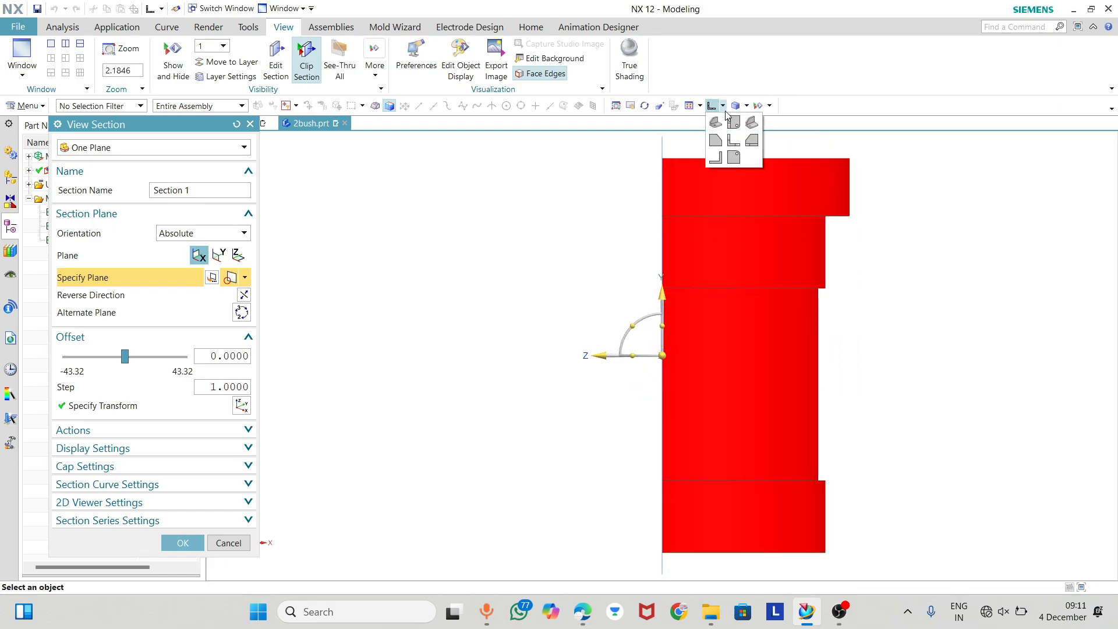
pyautogui.click(737, 140)
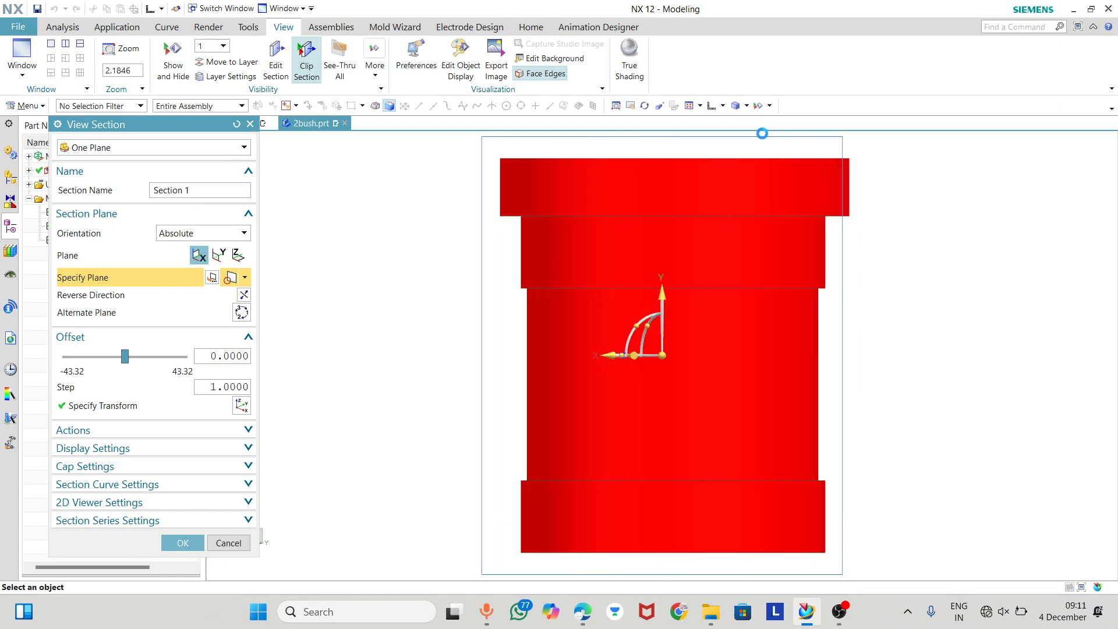
pyautogui.click(723, 107)
pyautogui.click(715, 140)
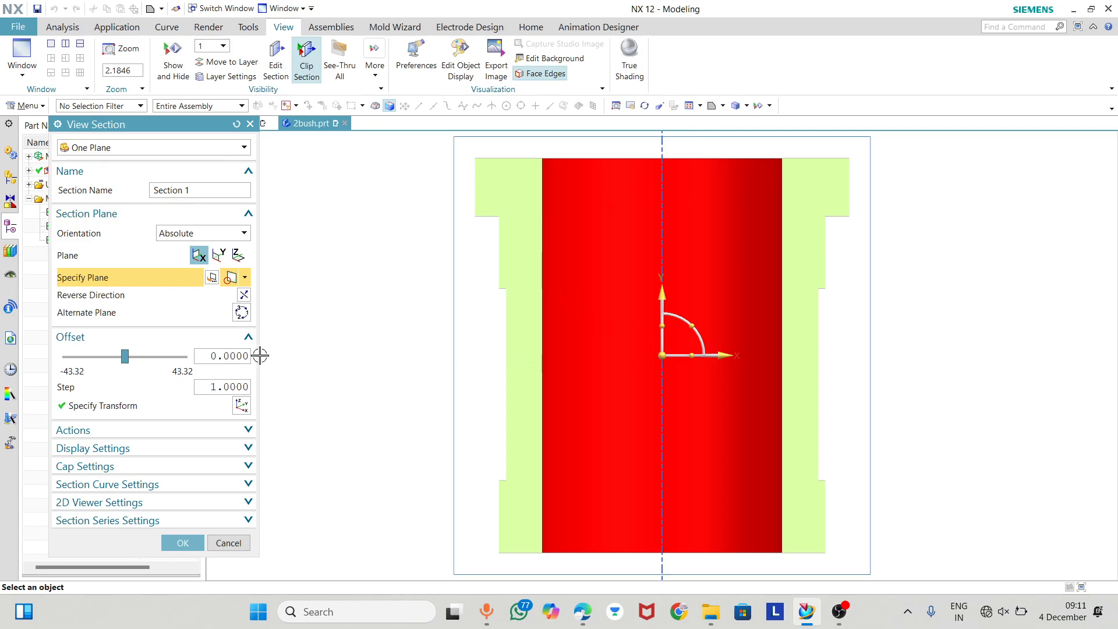
# - Move the bush's section plane to offset -13.3, then return it to offset 0
pyautogui.moveTo(127, 361)
pyautogui.mouseDown()
pyautogui.moveTo(161, 360)
pyautogui.moveTo(85, 364)
pyautogui.moveTo(110, 364)
pyautogui.mouseUp()
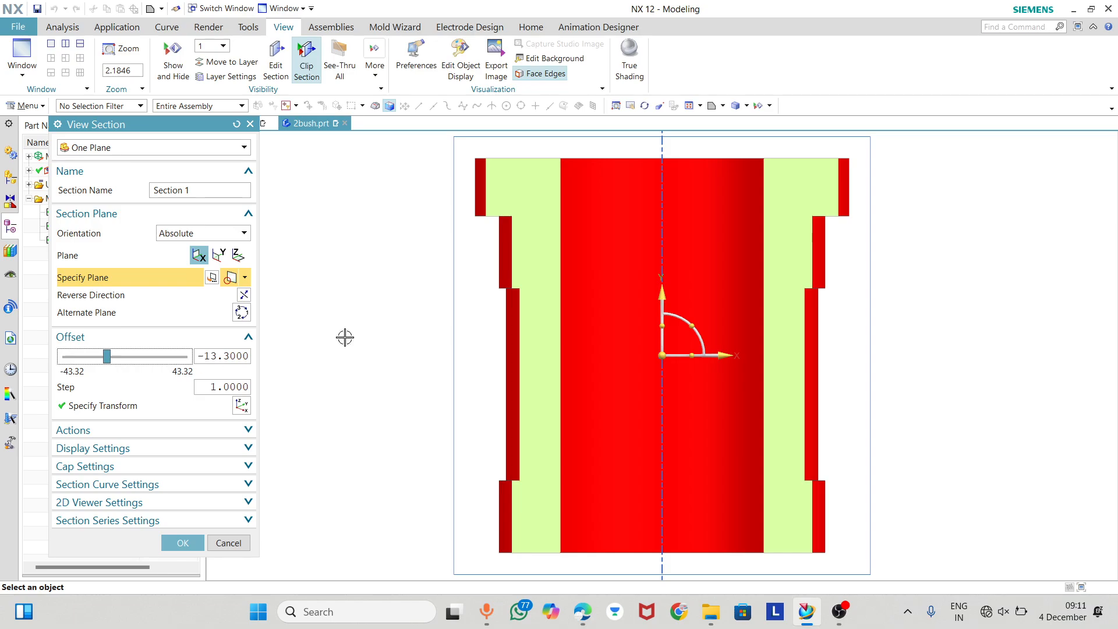
pyautogui.moveTo(401, 282); pyautogui.dragTo(395, 357, button='middle')
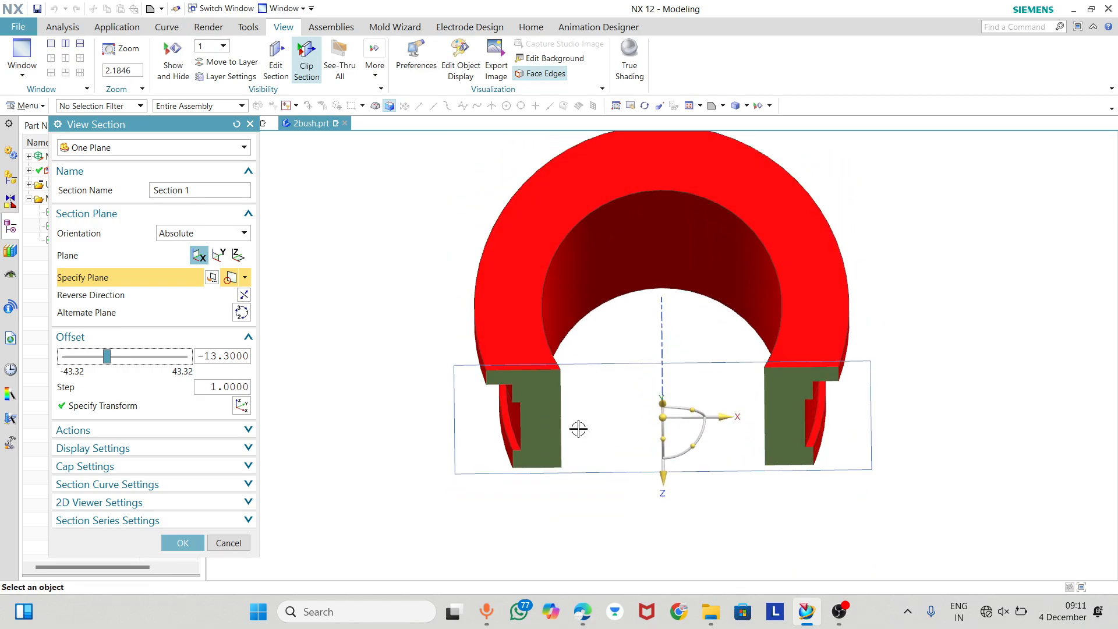
pyautogui.moveTo(114, 360); pyautogui.dragTo(125, 355)
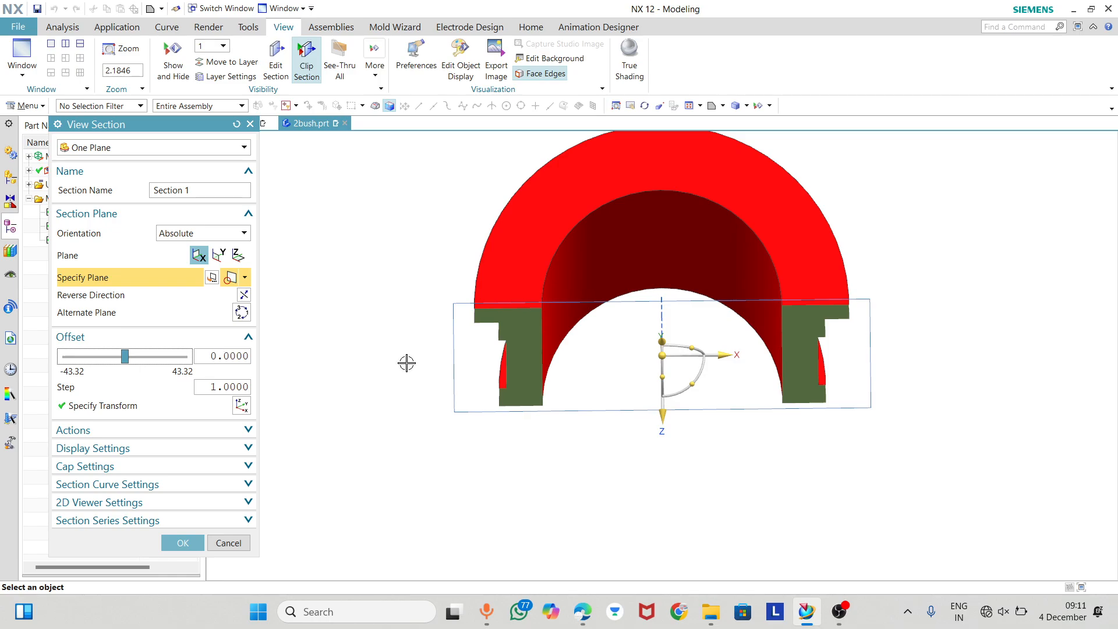
# - Inspect the bush's cut interior at an angle, then cancel the section and examine the whole body
pyautogui.moveTo(504, 426); pyautogui.dragTo(454, 358, button='middle')
pyautogui.moveTo(648, 377)
pyautogui.mouseDown()
pyautogui.moveTo(627, 377)
pyautogui.moveTo(647, 380)
pyautogui.mouseUp()
pyautogui.moveTo(412, 372); pyautogui.dragTo(482, 362, button='middle')
pyautogui.scroll(-1, 482, 362)
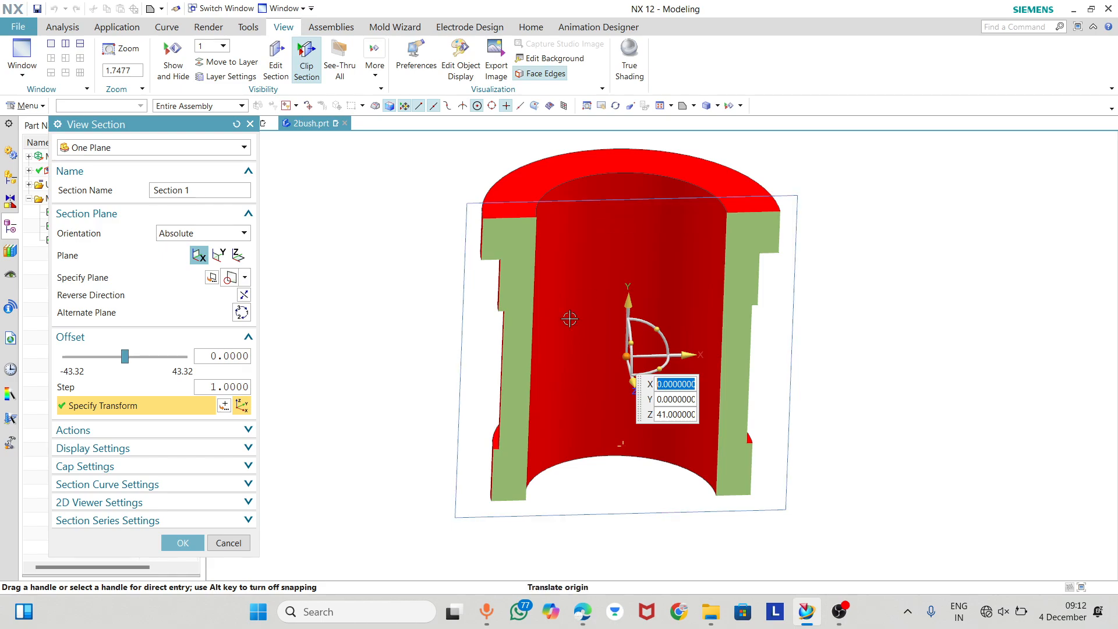
pyautogui.click(228, 543)
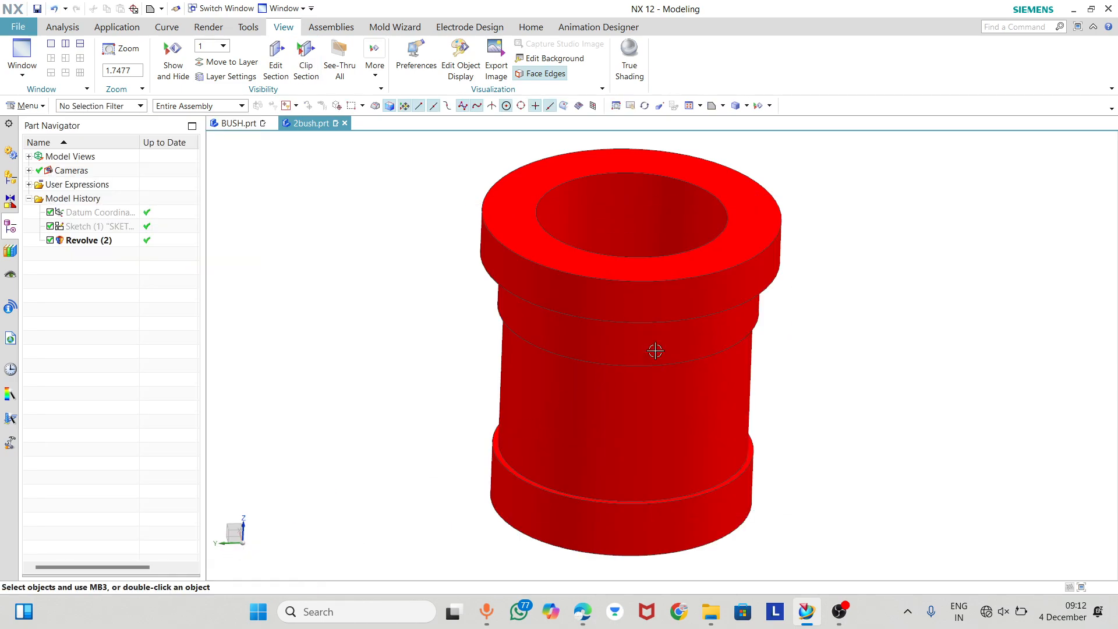
pyautogui.moveTo(654, 350); pyautogui.dragTo(811, 539, button='middle')
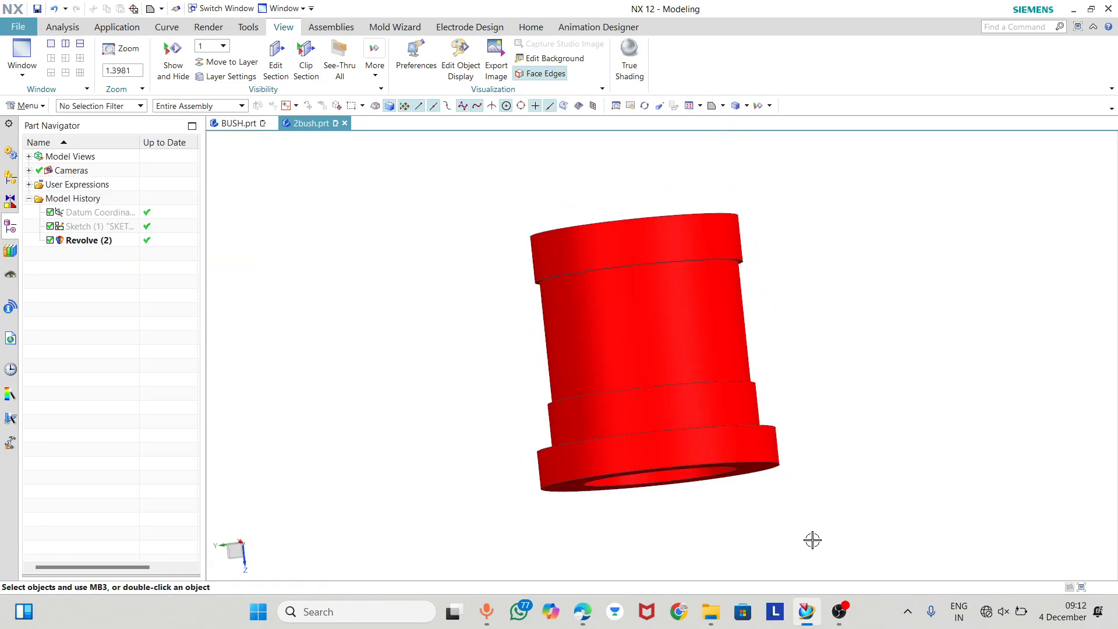
# - Switch to ASSIGNMENT 9.pdf in the browser and examine the bush drawing and the neighbouring part drawings on page 16
pyautogui.click(840, 607)
pyautogui.click(792, 523)
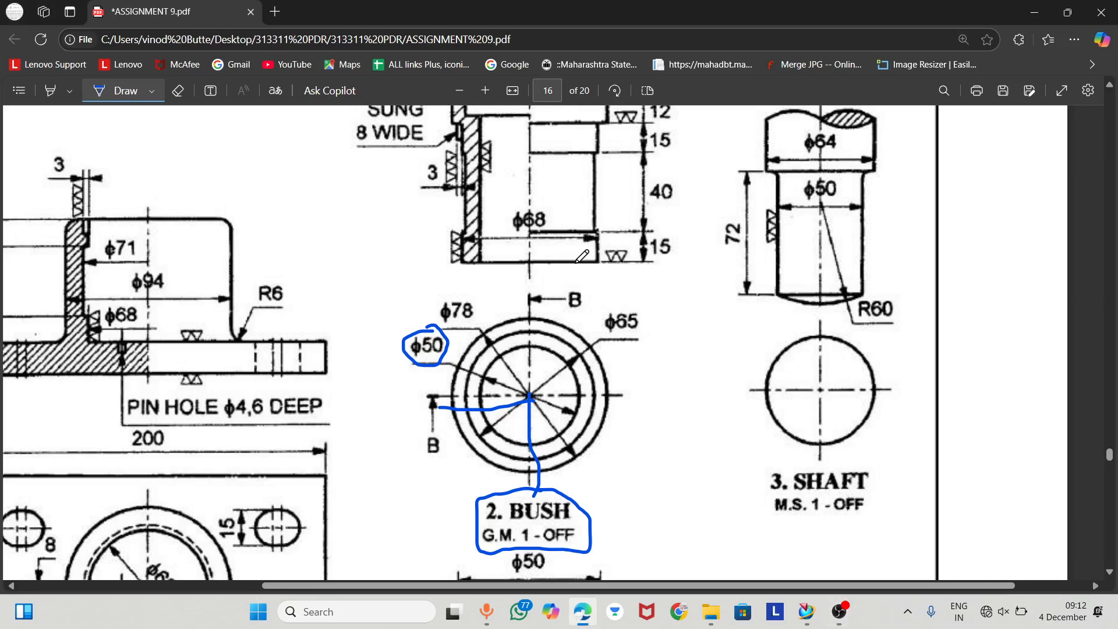
pyautogui.scroll(2, 561, 377)
pyautogui.scroll(-5, 582, 258)
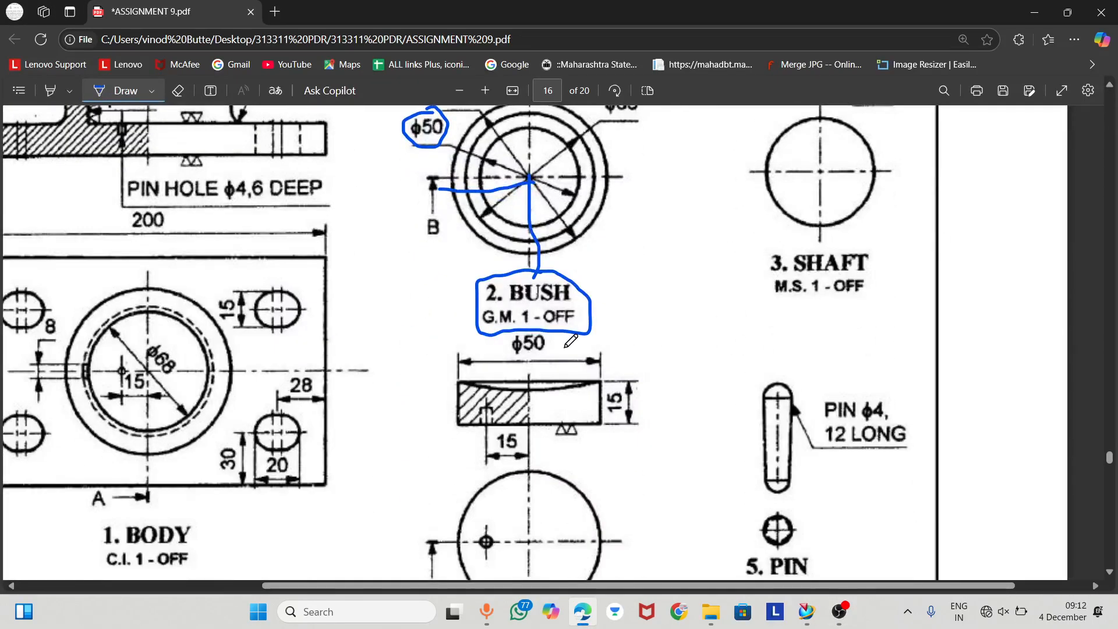
pyautogui.scroll(-5, 571, 341)
pyautogui.scroll(6, 571, 340)
pyautogui.scroll(3, 571, 341)
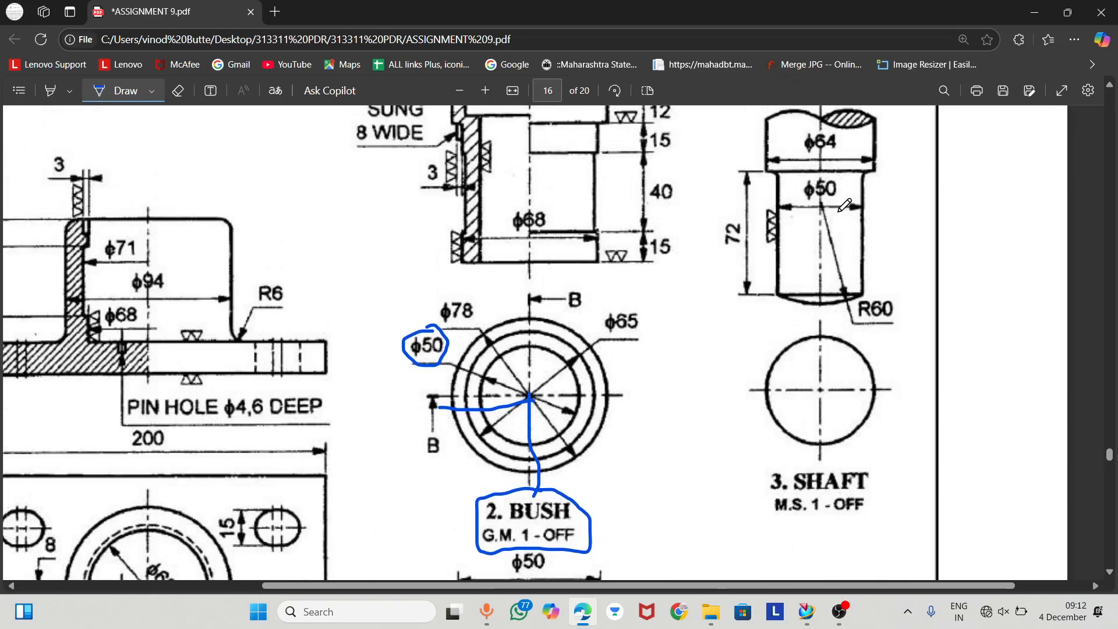
pyautogui.moveTo(837, 625)
pyautogui.click(798, 510)
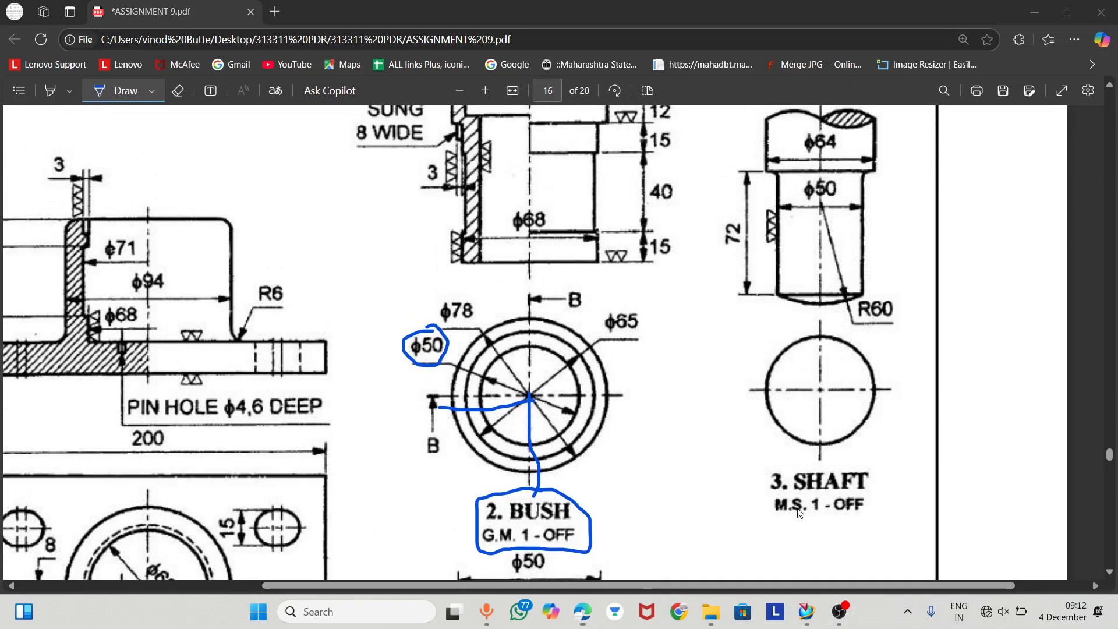
# - Return to NX and orient the finished bush to a standard pictorial view with its flange upward
pyautogui.click(807, 611)
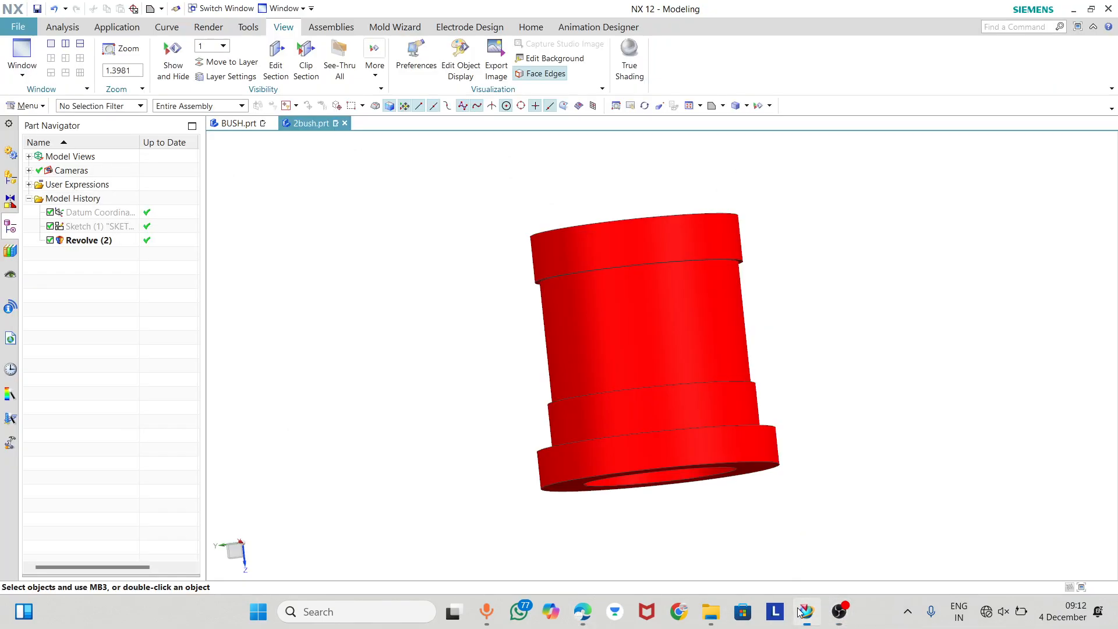
pyautogui.moveTo(768, 497); pyautogui.dragTo(786, 284, button='middle')
pyautogui.click(722, 106)
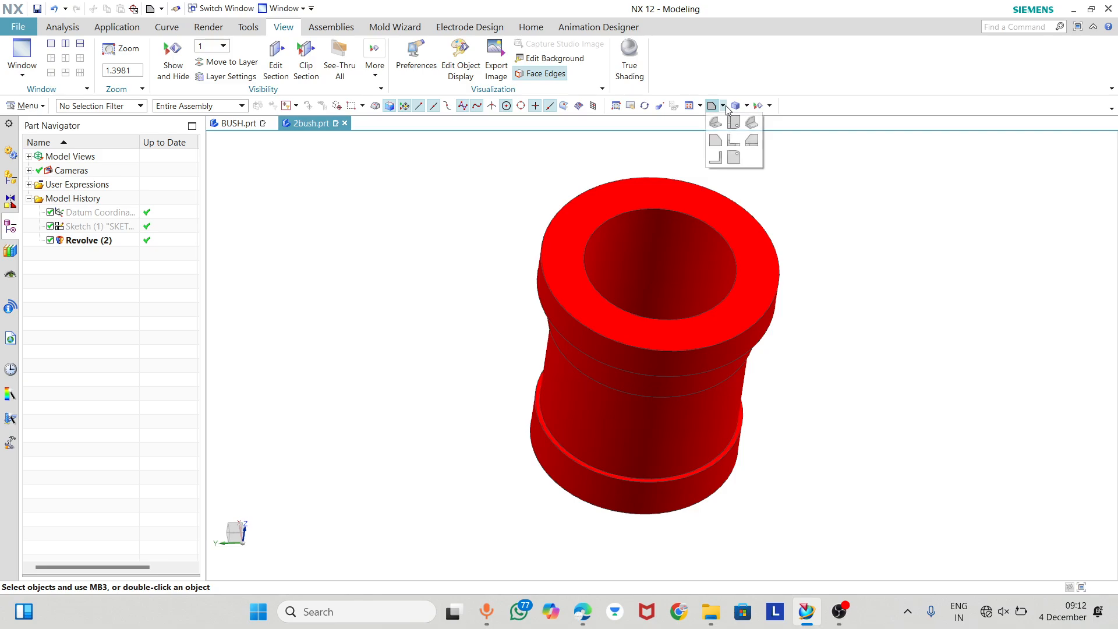
pyautogui.click(720, 123)
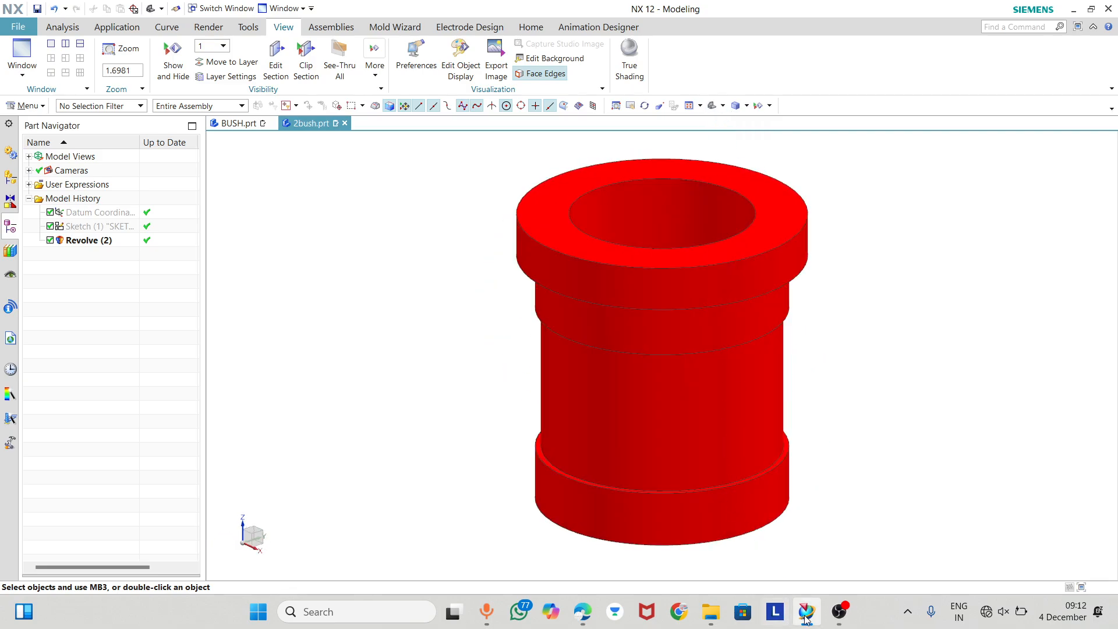
pyautogui.moveTo(808, 618)
pyautogui.click(767, 495)
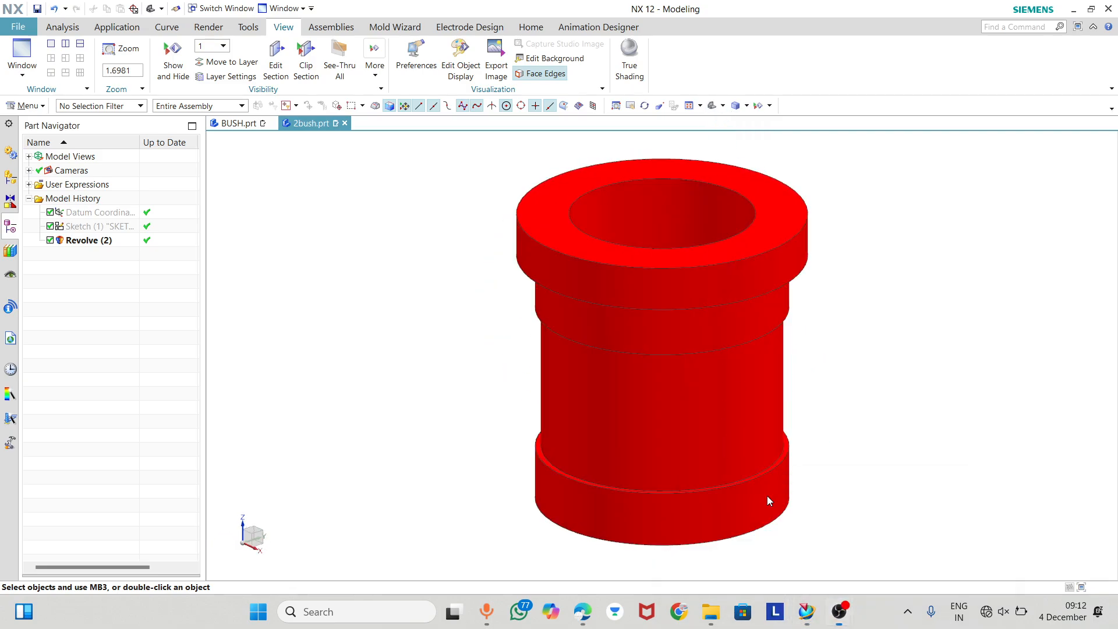